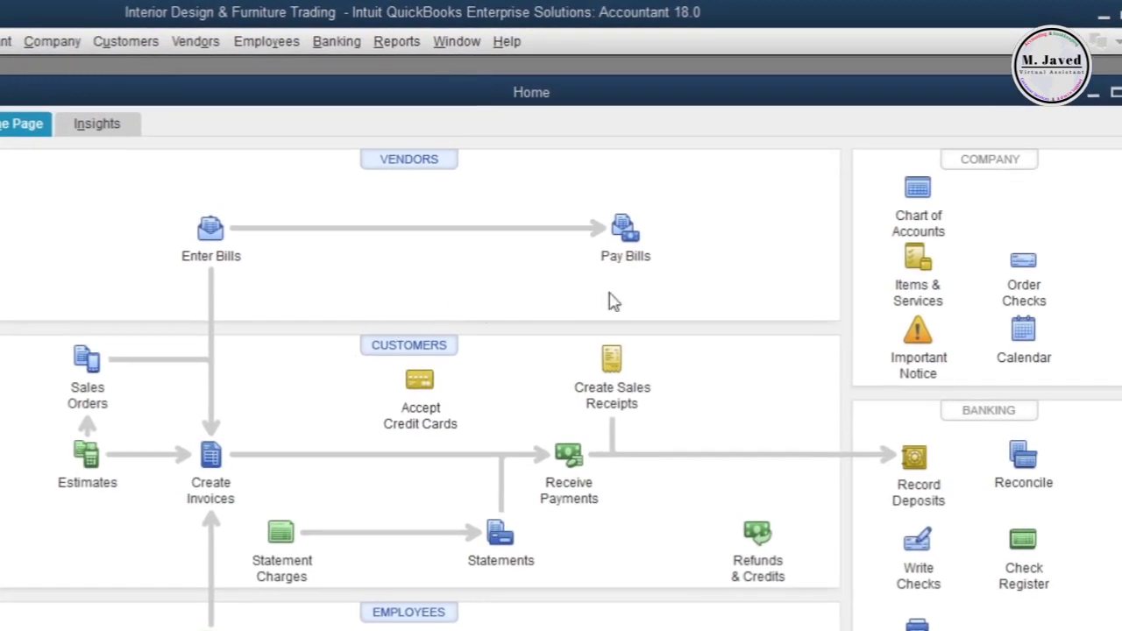
Open the Chart of Accounts from the Home page icon and from the Company menu, closing it each time.
left_click(920, 191)
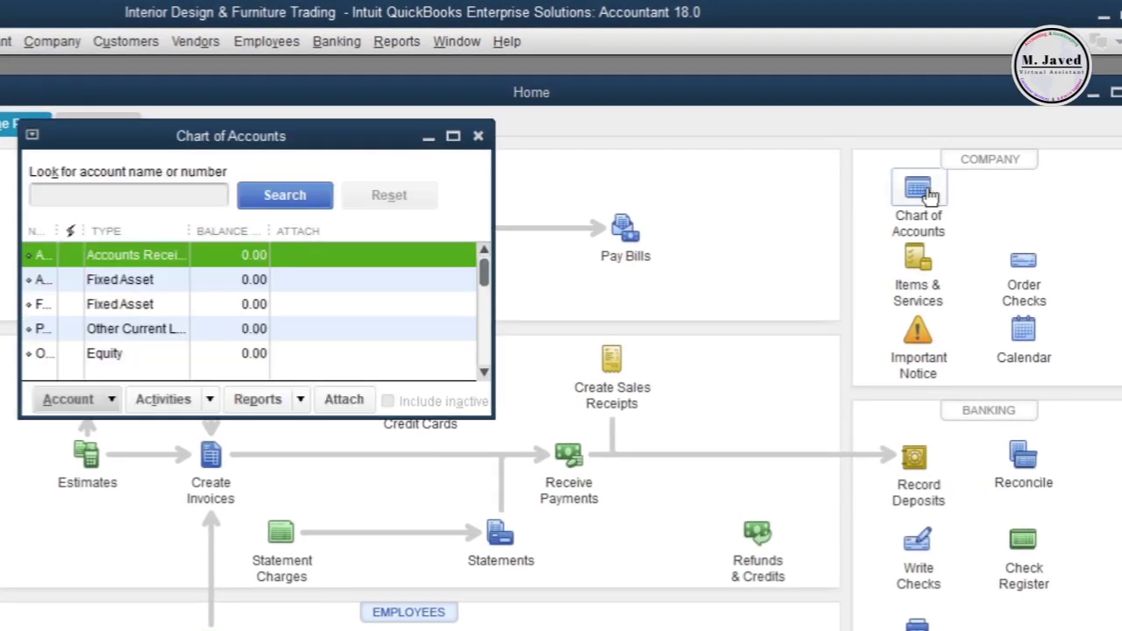
left_click(453, 137)
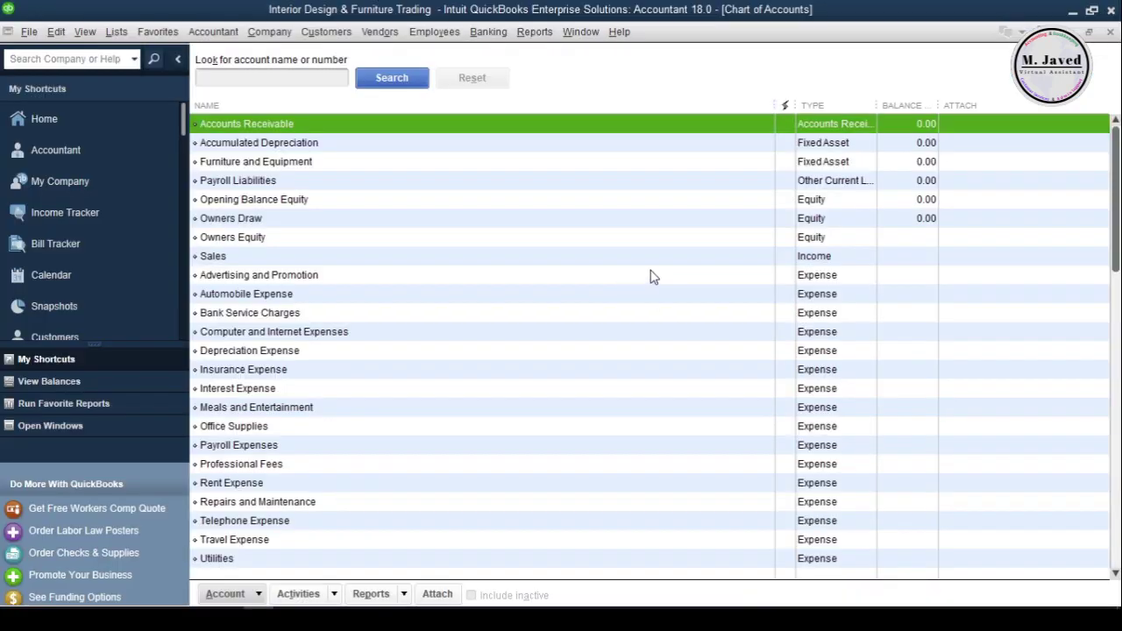
key("Escape")
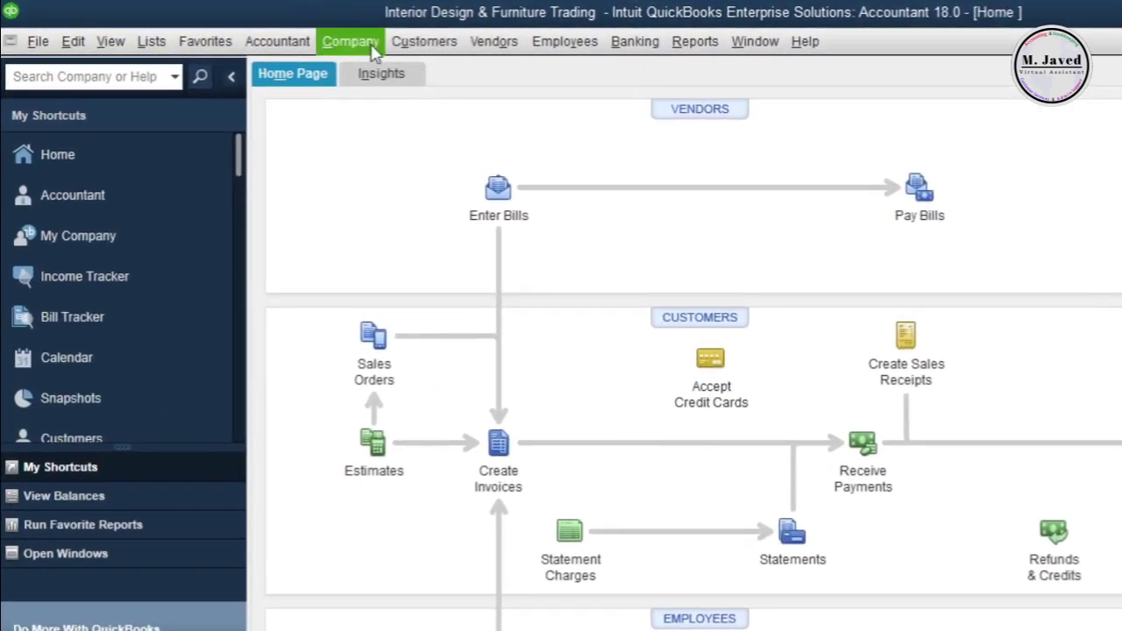
left_click(329, 37)
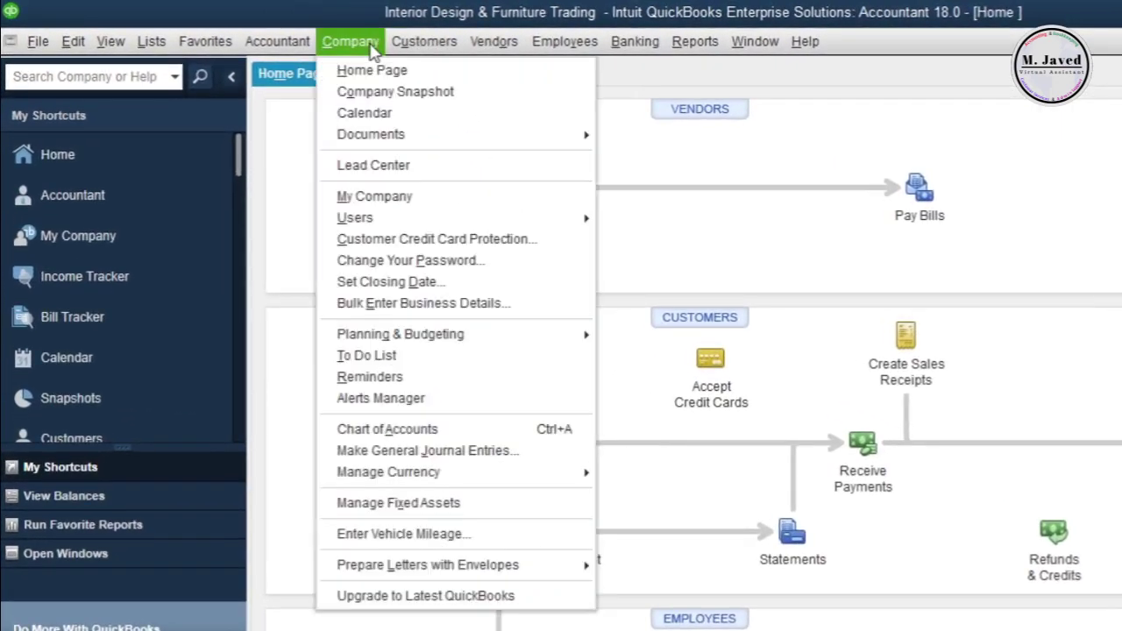
left_click(460, 429)
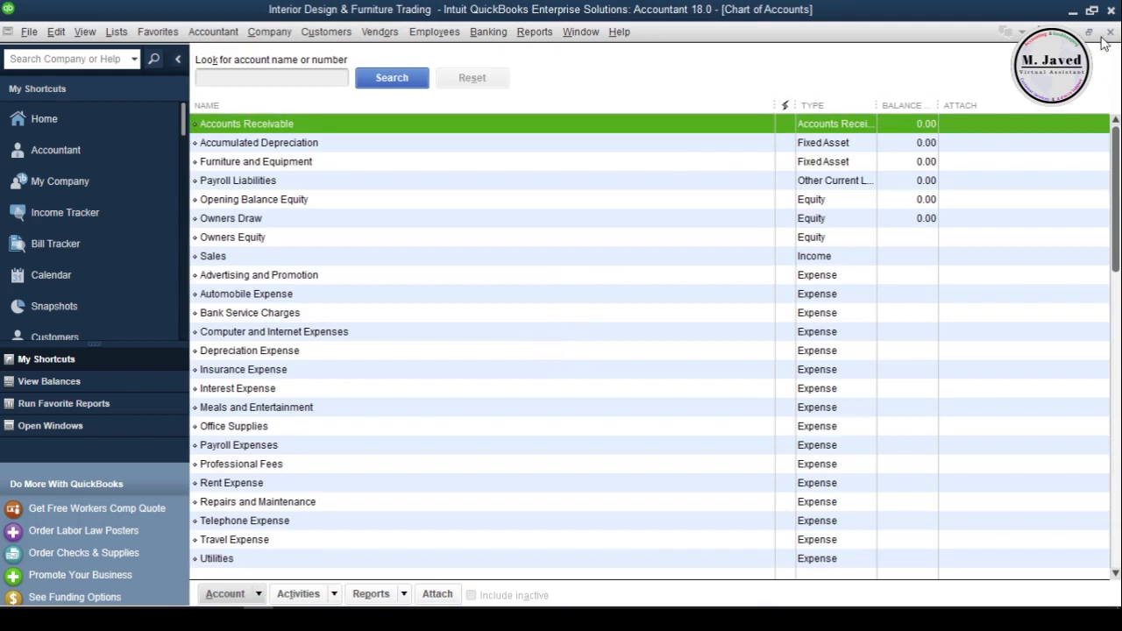
left_click(1110, 32)
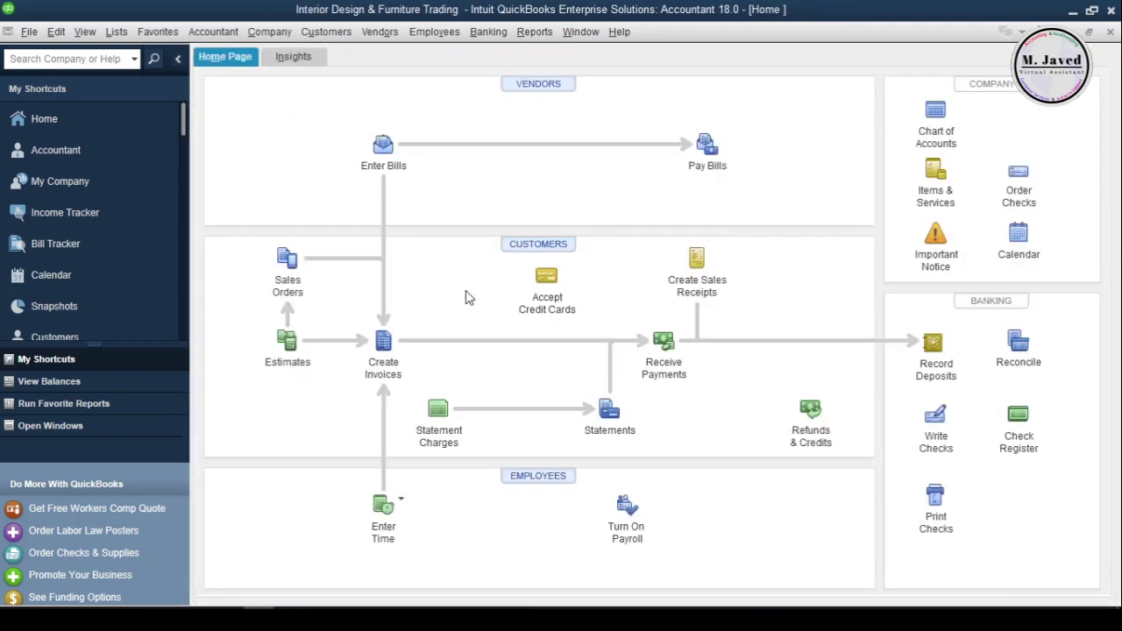
Reopen the Chart of Accounts with Ctrl+A and scroll through the account list.
key("ctrl+a")
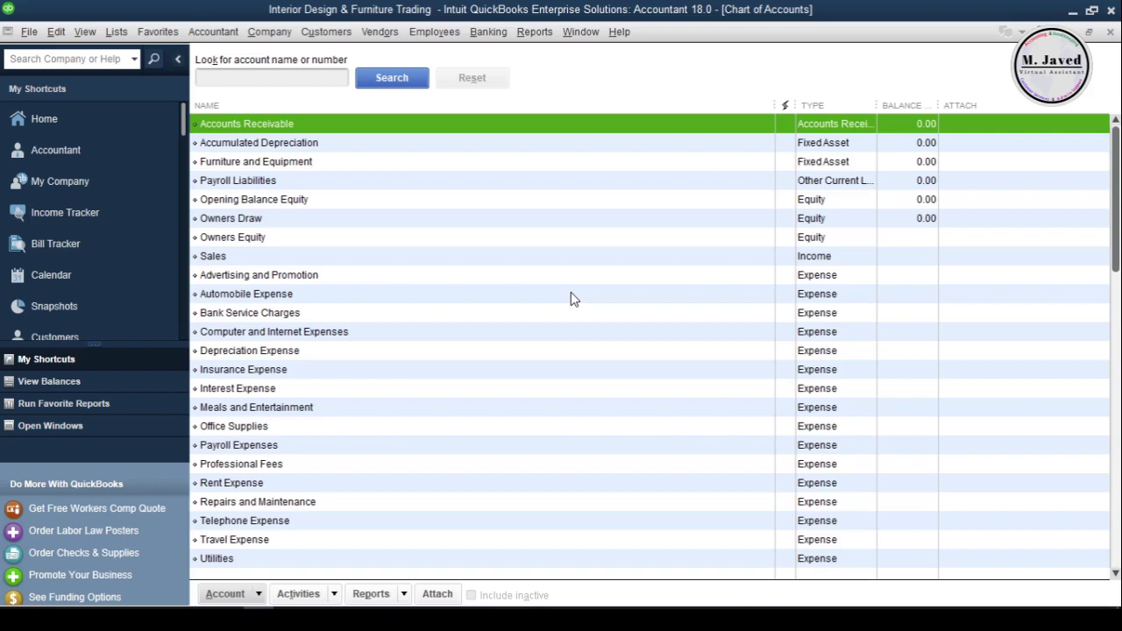
scroll(571, 293, "down", 1)
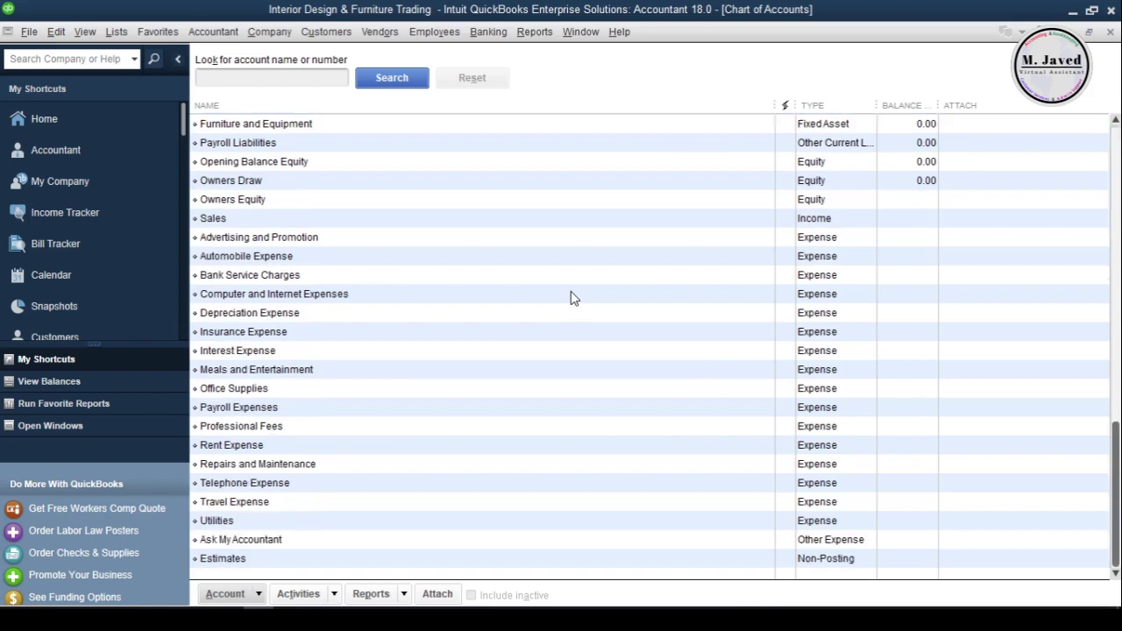
scroll(571, 303, "up", 1)
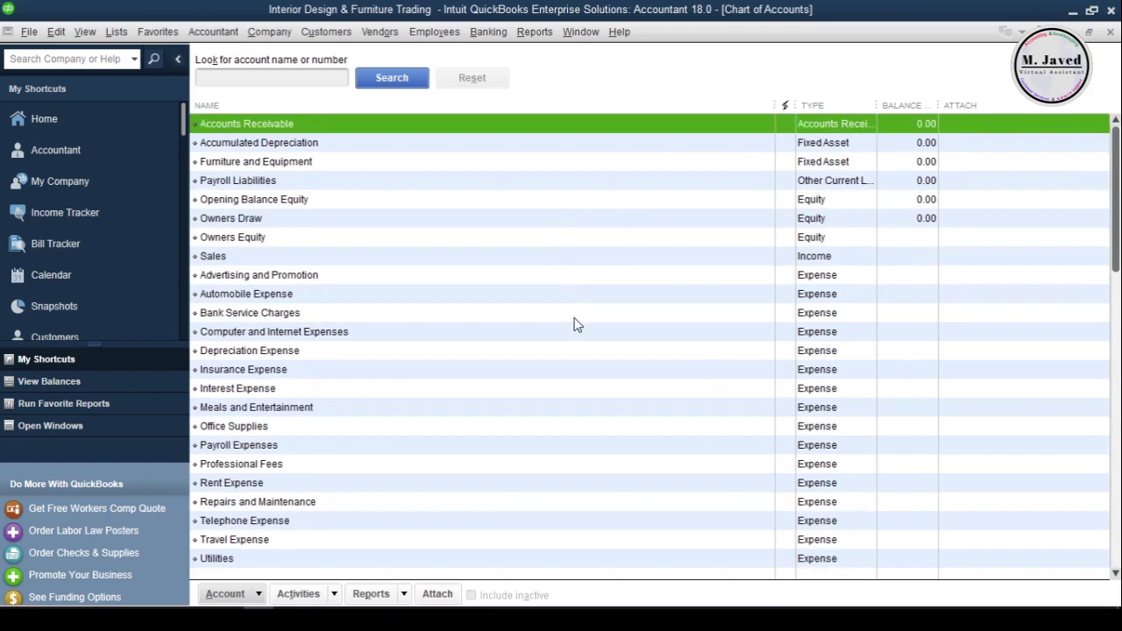
scroll(575, 329, "down", 1)
scroll(567, 351, "up", 1)
Close the Chart of Accounts and the Interior Design & Furniture Trading company file.
left_click(1110, 31)
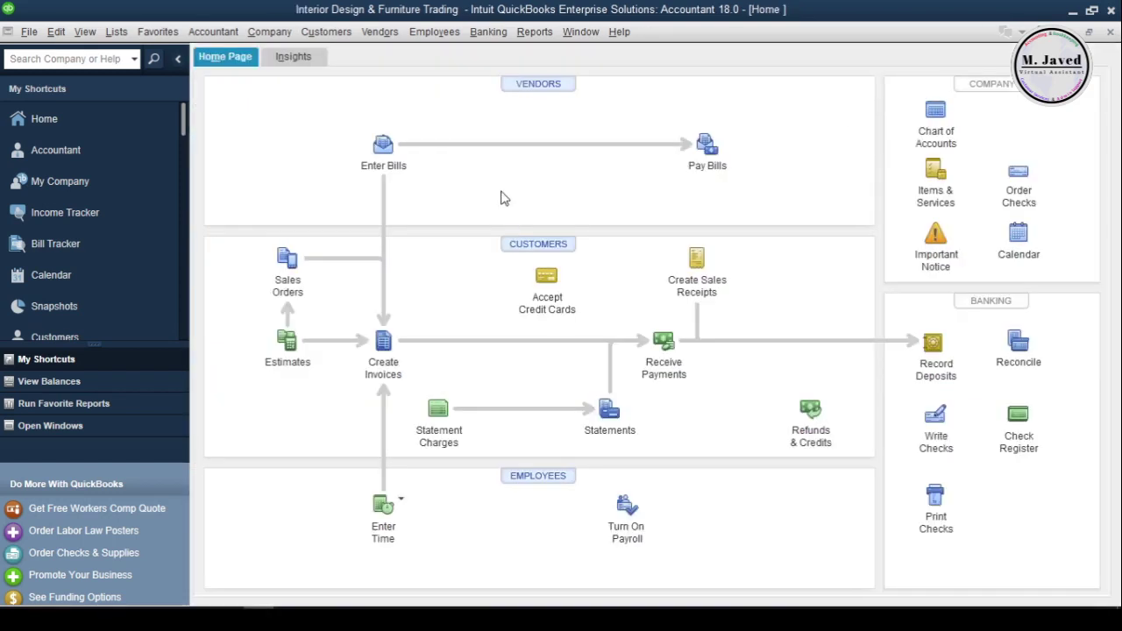
left_click(28, 31)
left_click(100, 117)
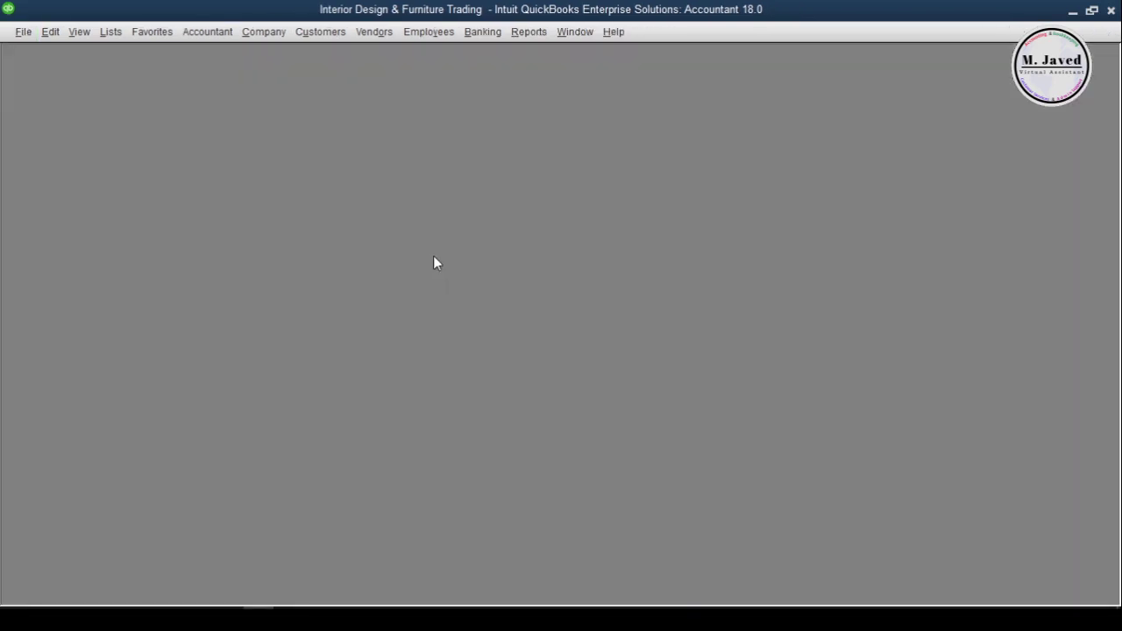
Open the Rock Castle Construction sample file and its Chart of Accounts, narrowing the Name column.
double_click(433, 242)
key("Return")
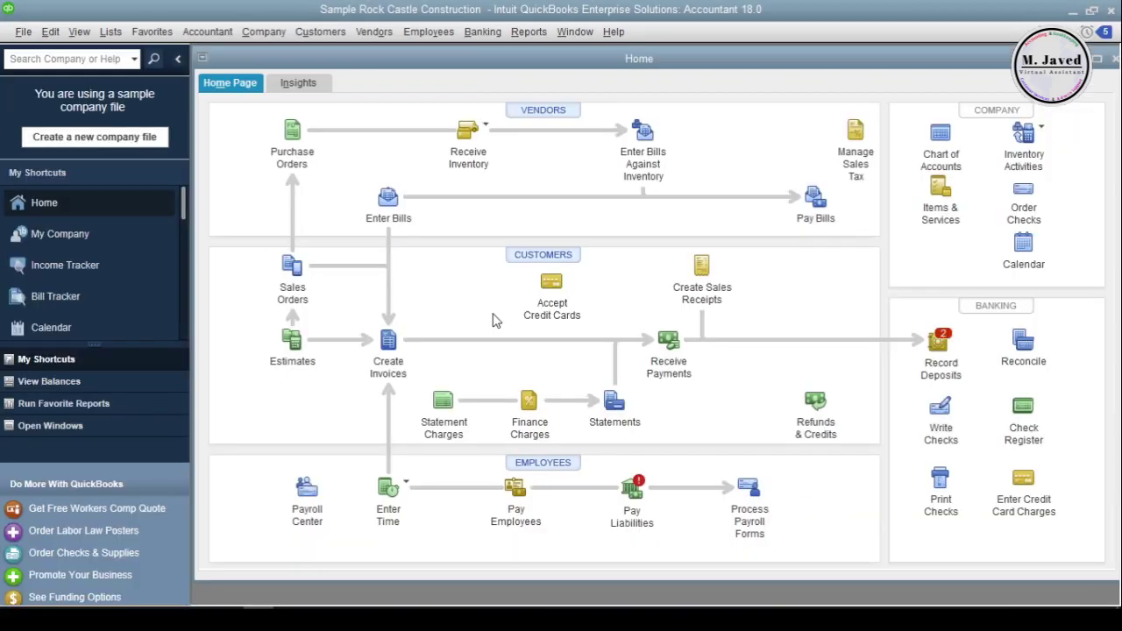
left_click(940, 136)
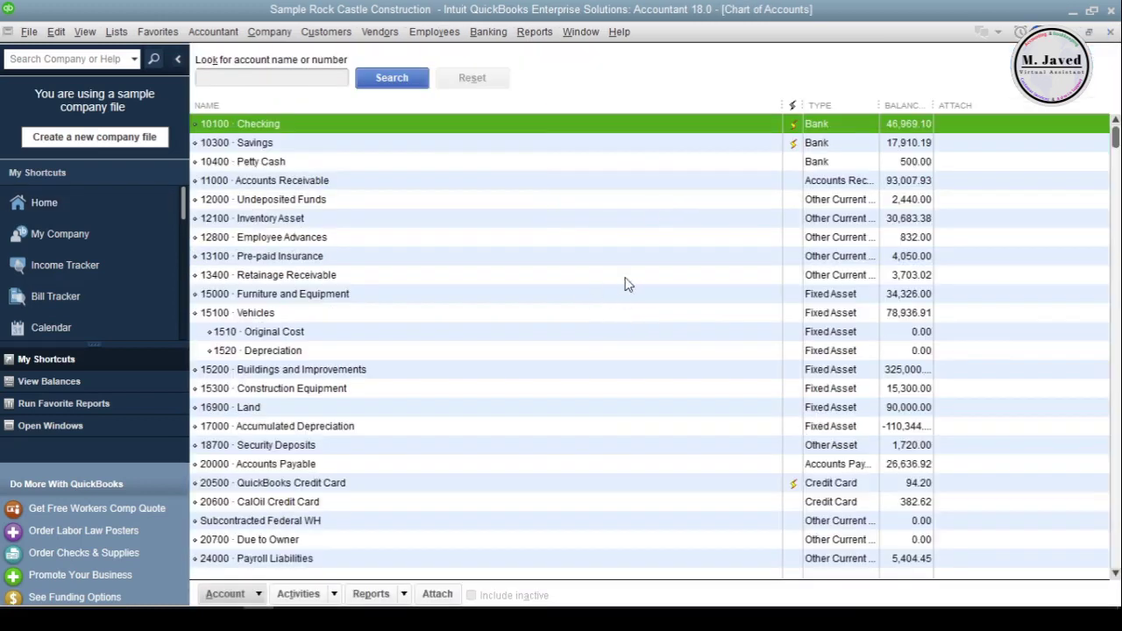
left_click_drag(783, 106, 662, 110)
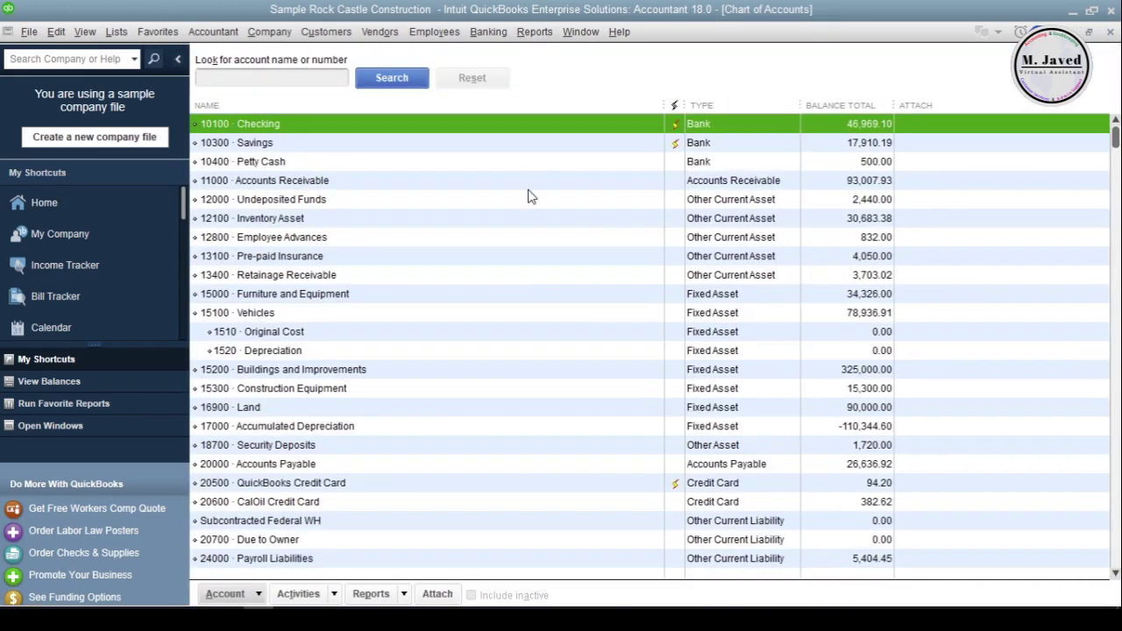
View and close the 10400 Petty Cash attachments, then select 12000 Undeposited Funds.
left_click(713, 105)
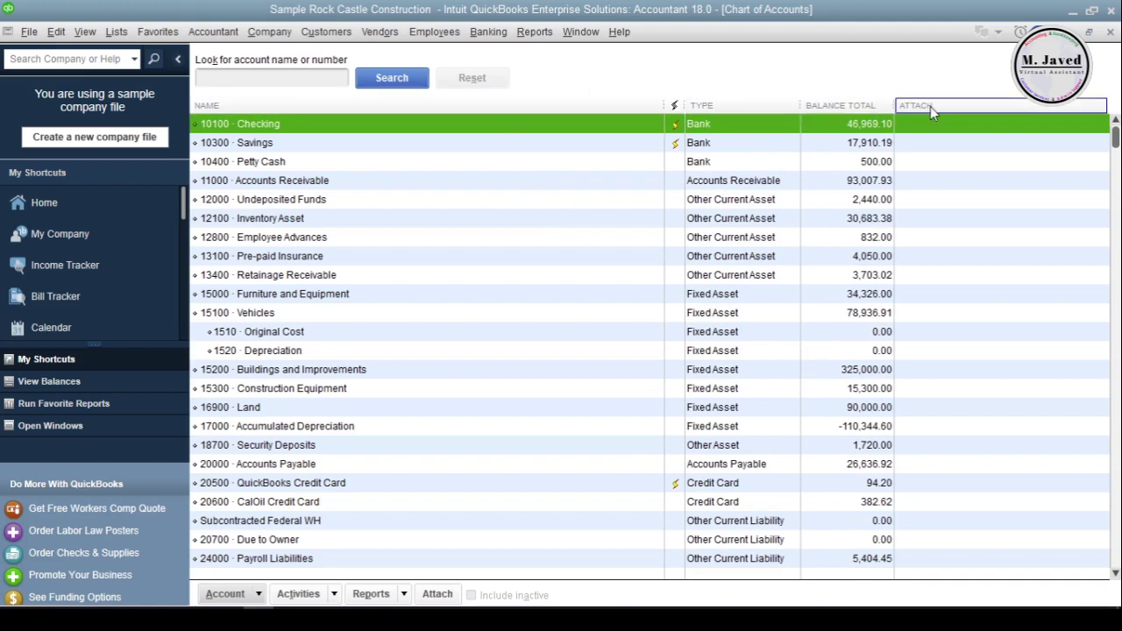
left_click(959, 162)
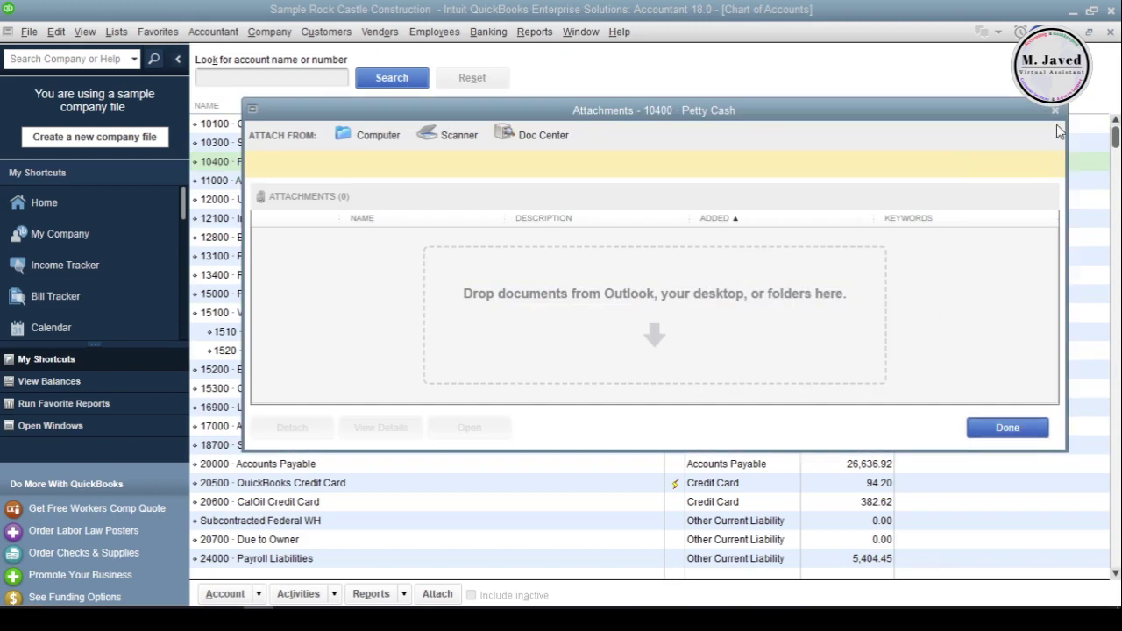
left_click(1056, 112)
left_click(514, 205)
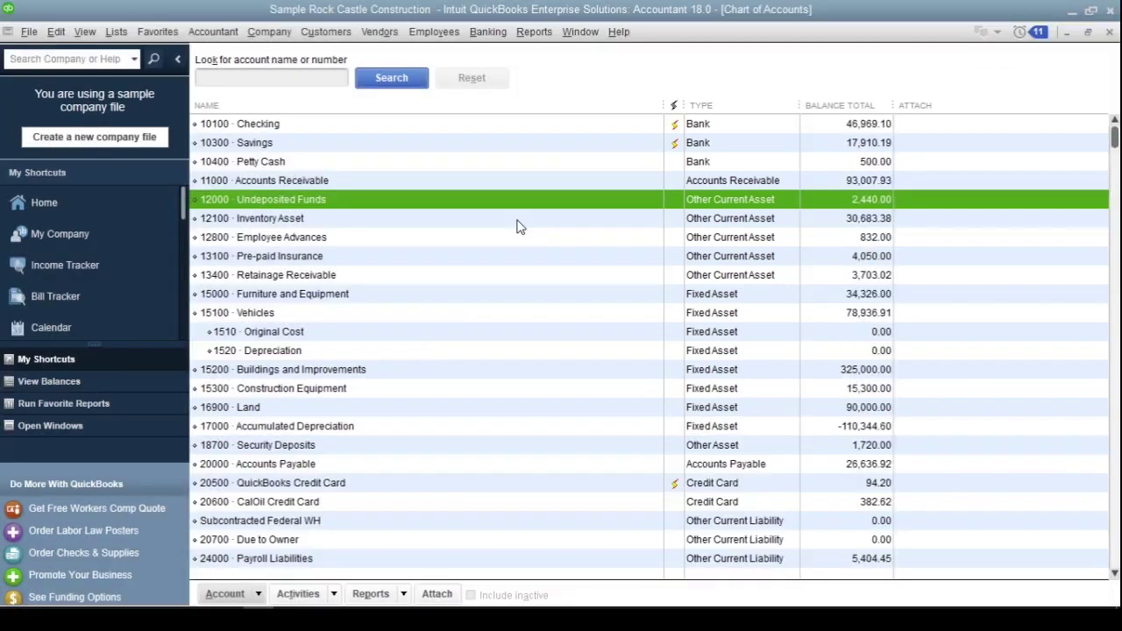
Scroll the Rock Castle account list and select 11000 Accounts Receivable and 12000 Undeposited Funds.
scroll(518, 226, "down", 5)
scroll(517, 226, "down", 7)
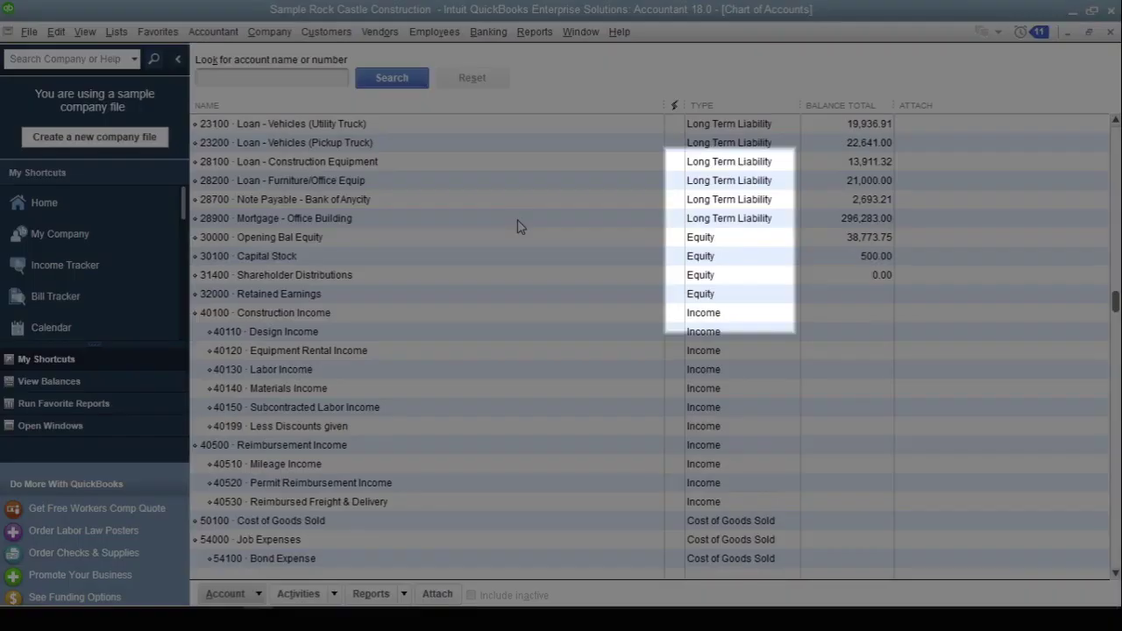
scroll(518, 226, "down", 4)
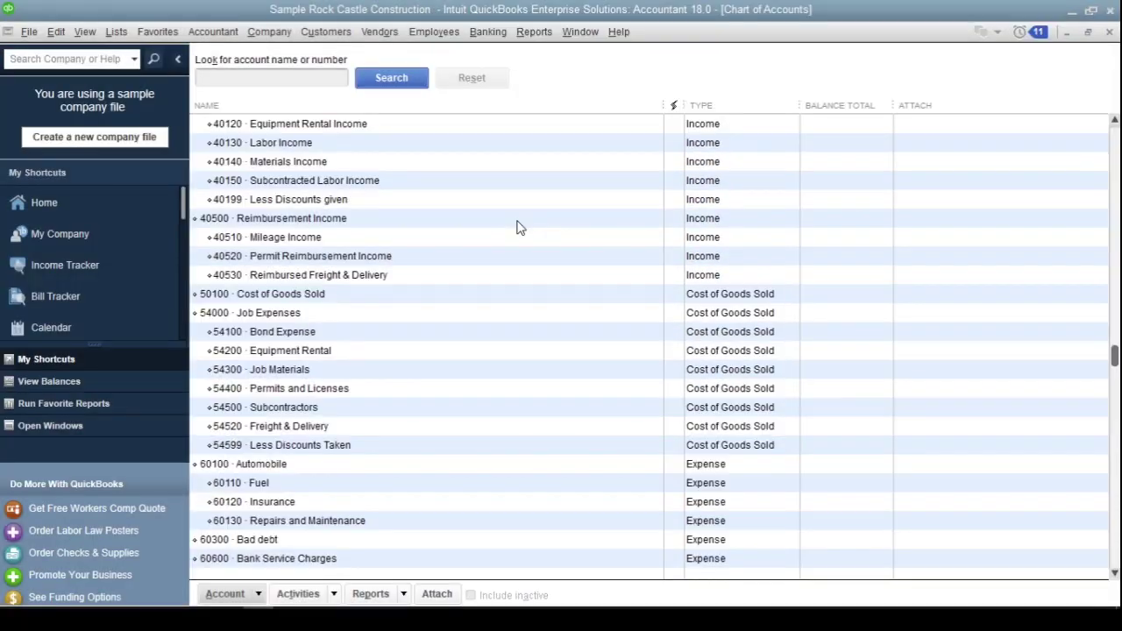
scroll(517, 227, "down", 3)
scroll(517, 224, "down", 12)
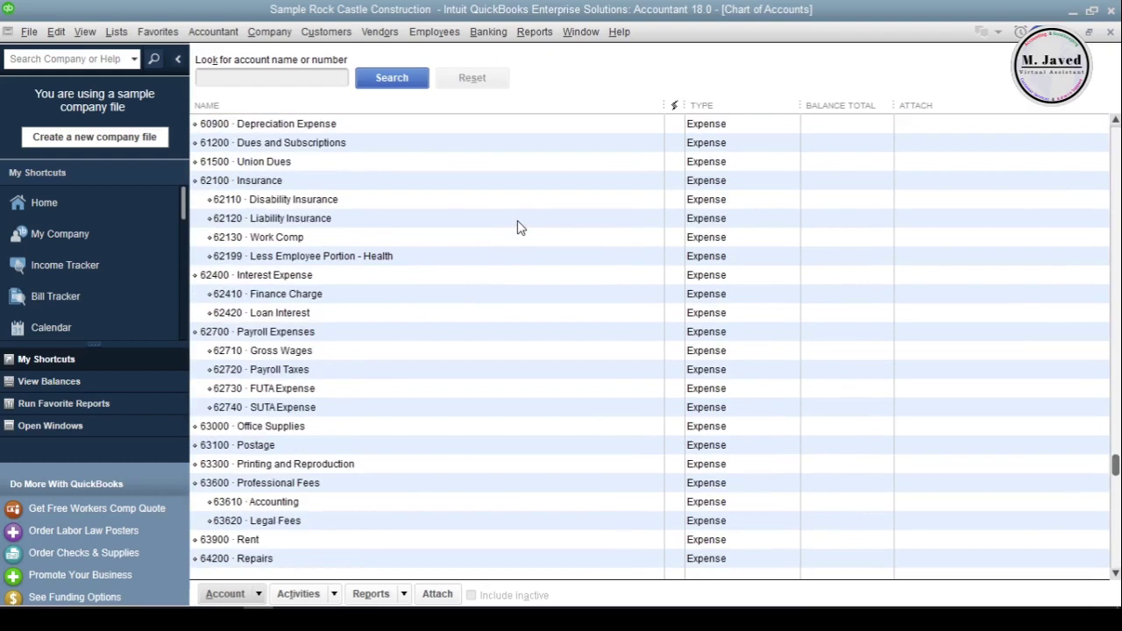
scroll(544, 393, "up", 20)
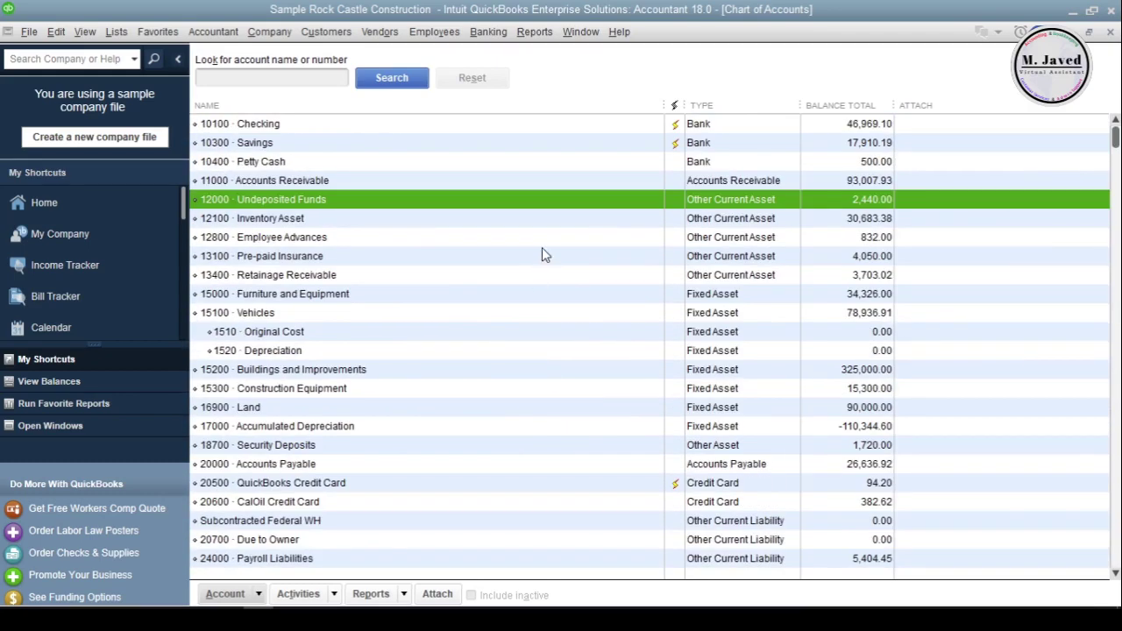
left_click(541, 181)
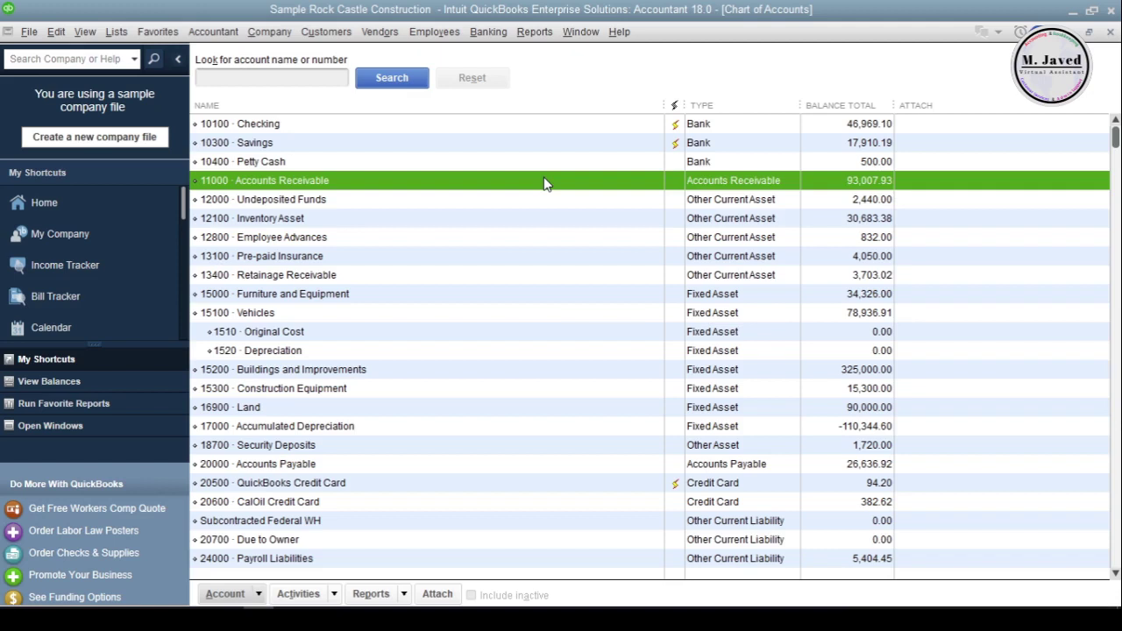
left_click(545, 199)
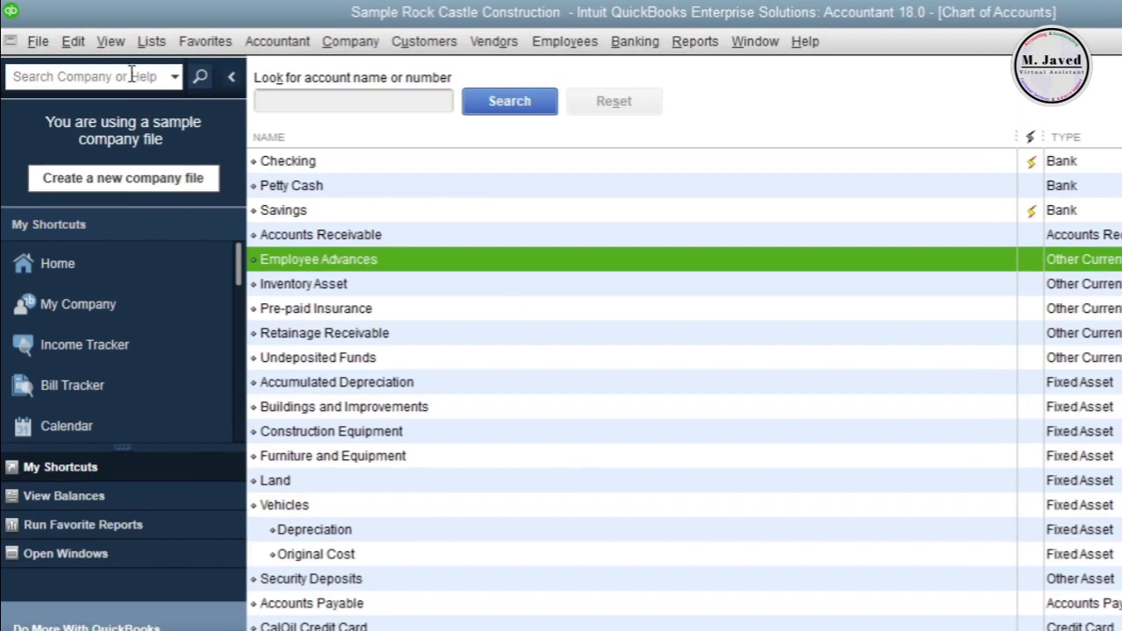
Turn on 'Use account numbers' in the company Accounting preferences, then select Accounts Receivable.
left_click(73, 41)
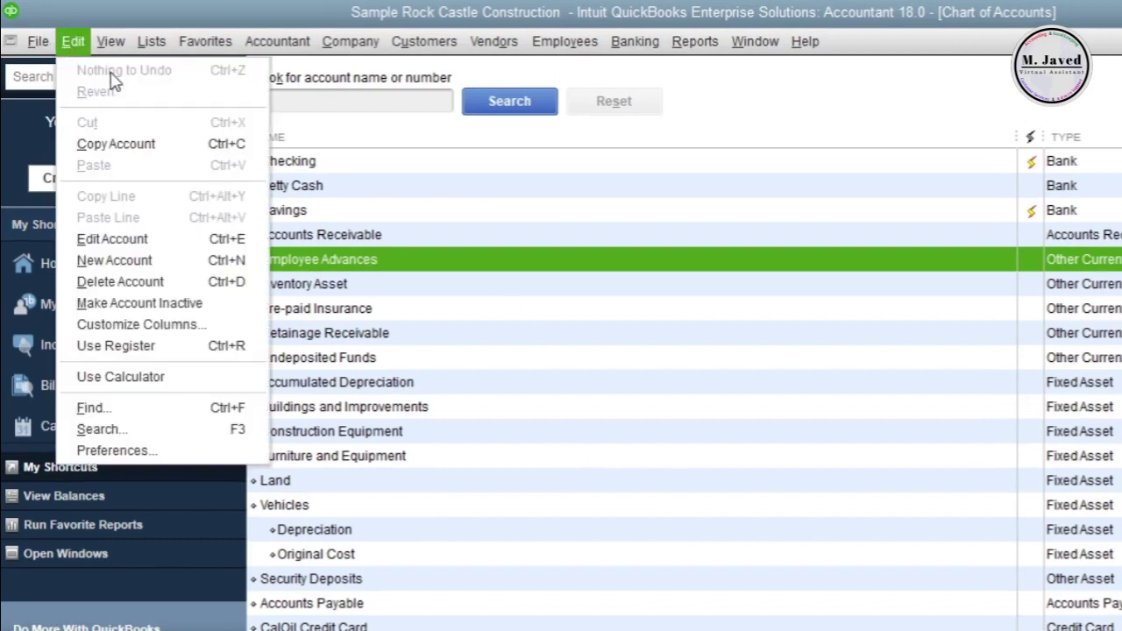
left_click(166, 448)
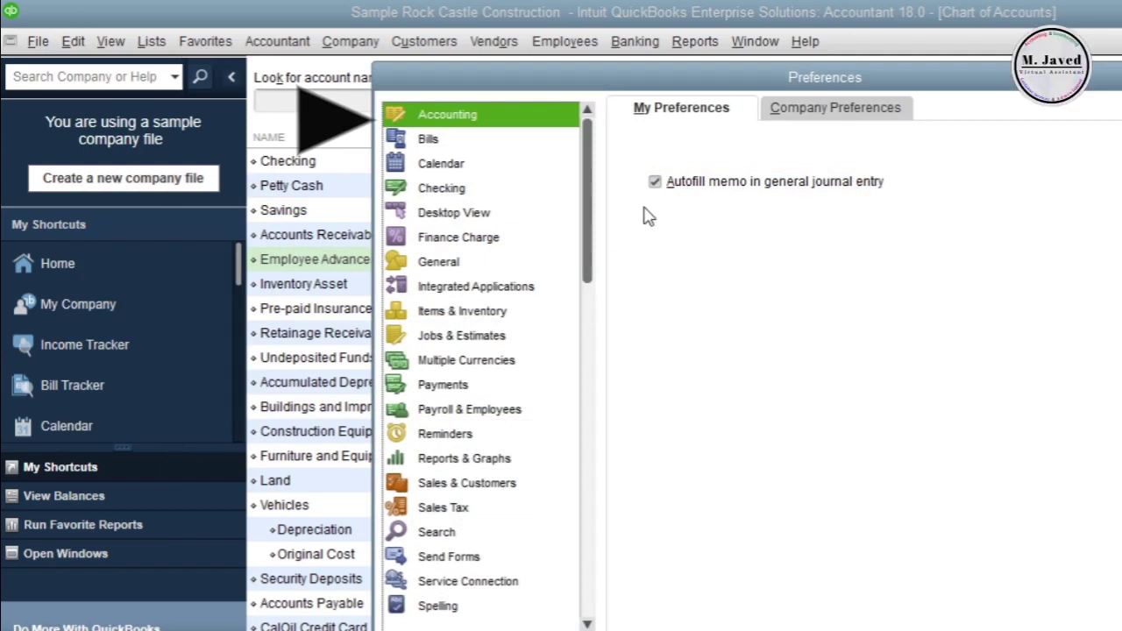
left_click(781, 107)
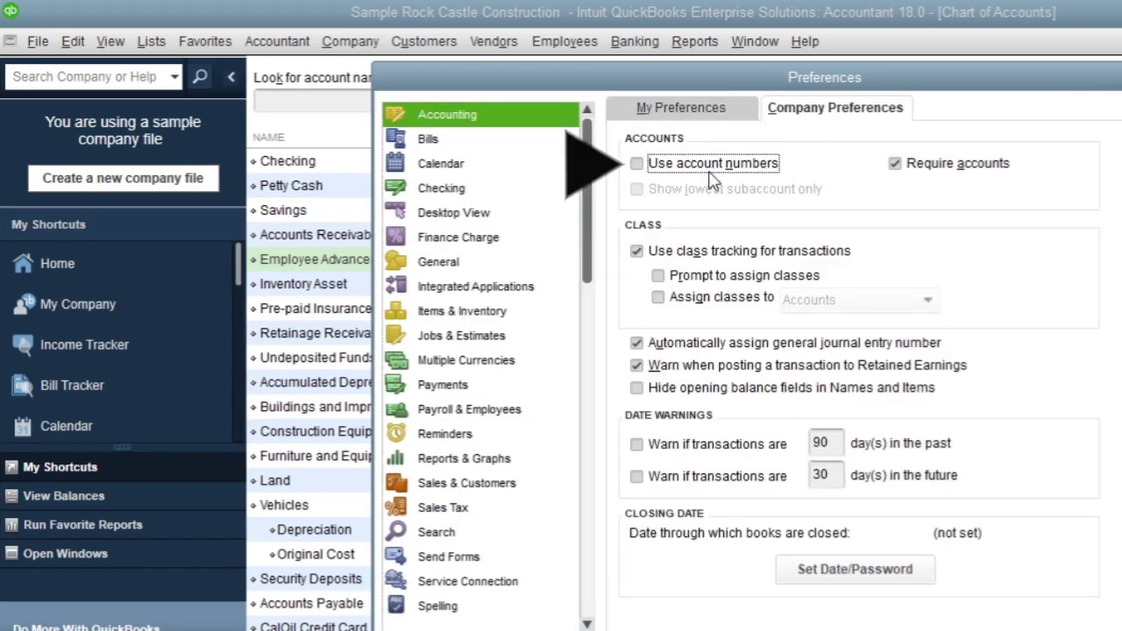
left_click(635, 164)
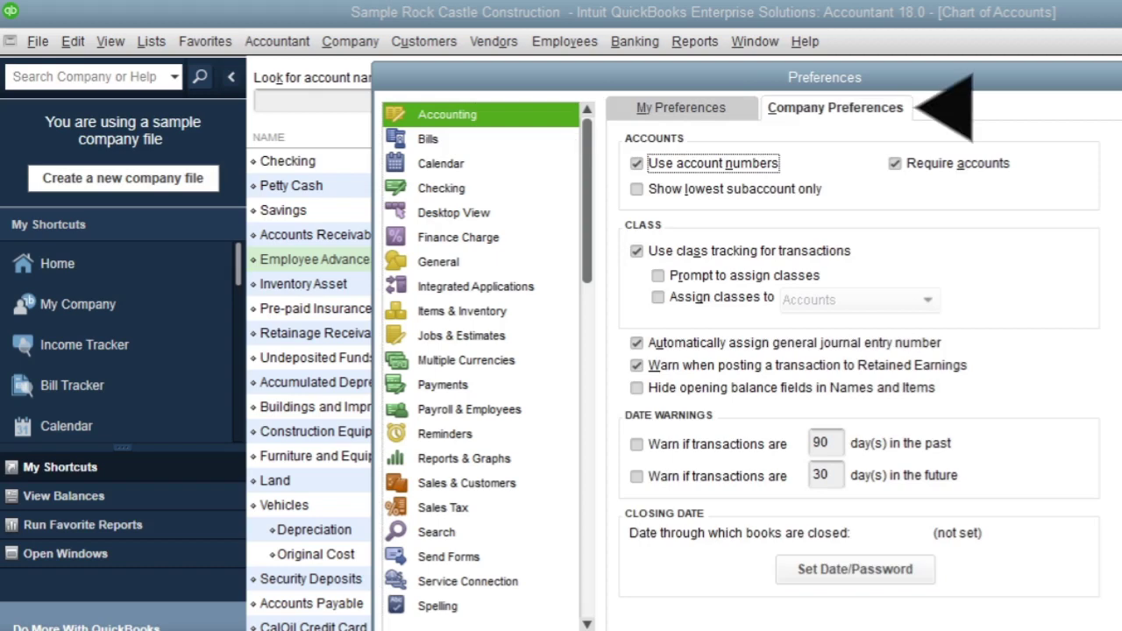
key("Return")
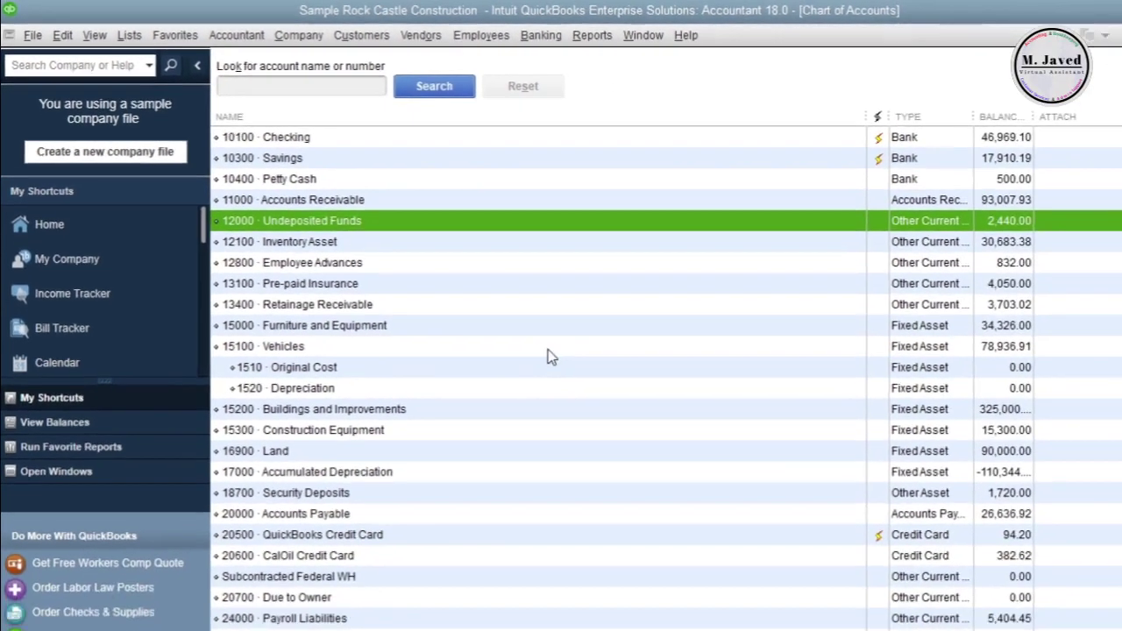
left_click(707, 236)
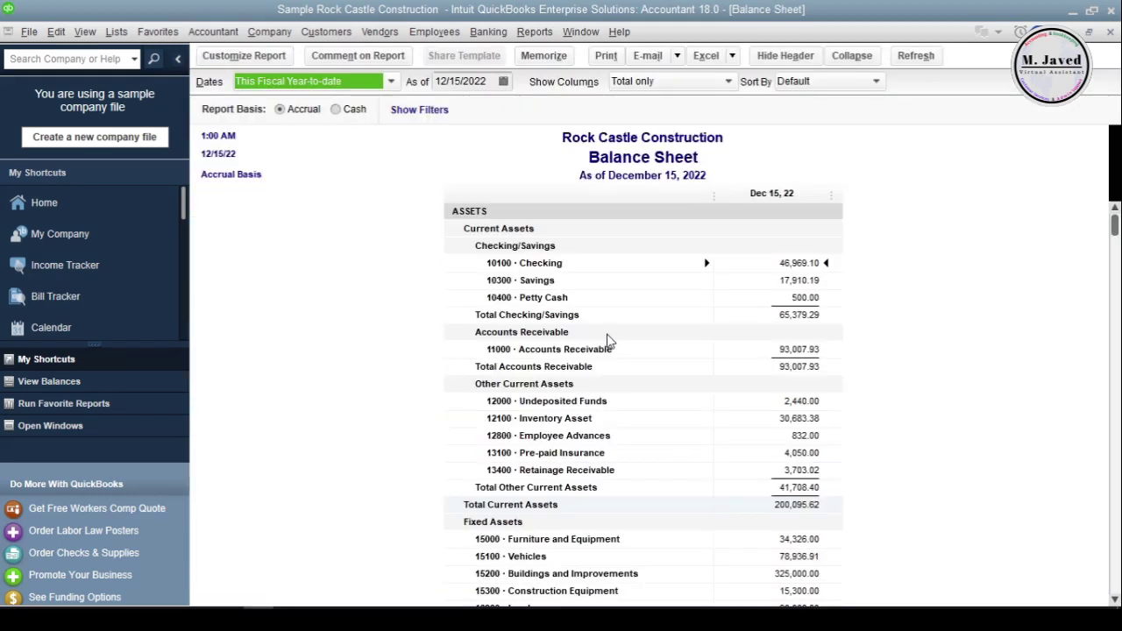
key("Escape")
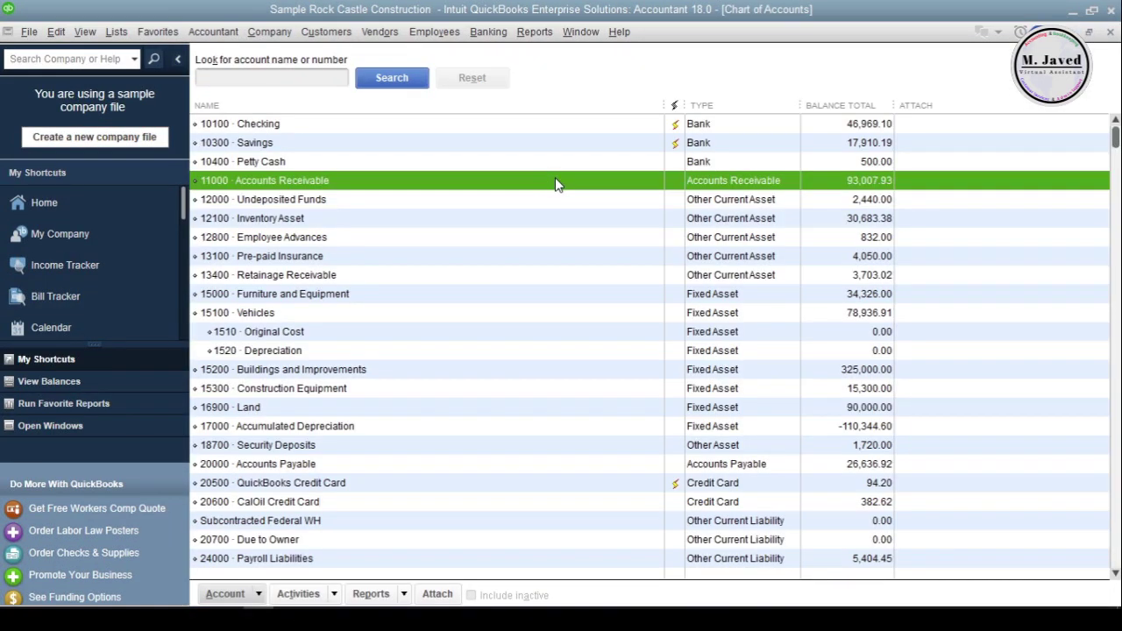
double_click(555, 184)
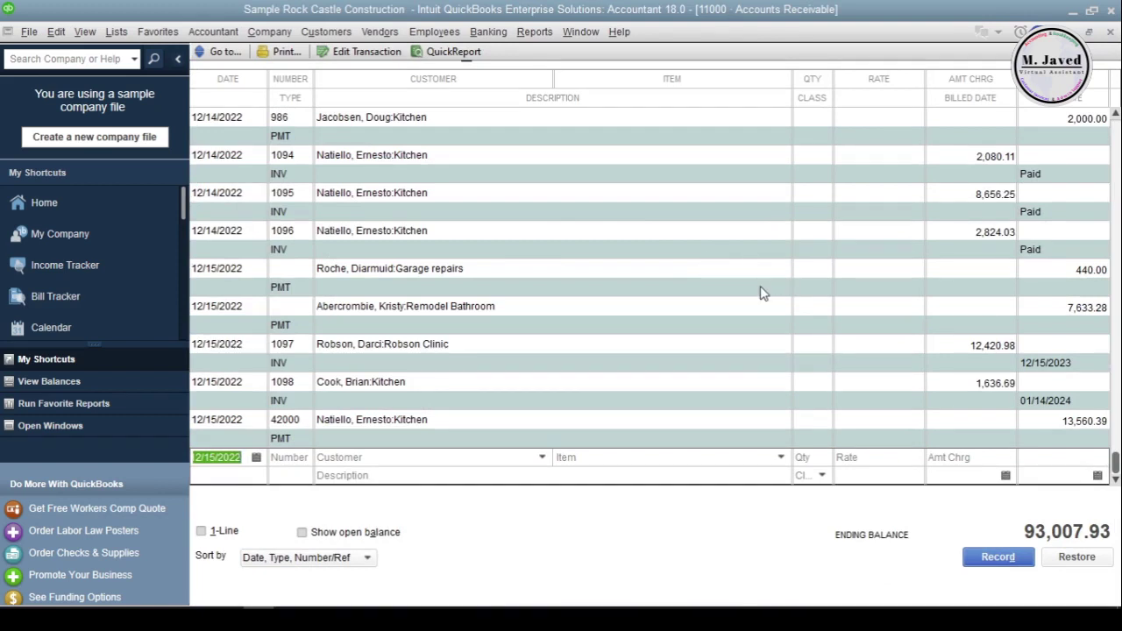
left_click(1111, 33)
scroll(646, 254, "down", 6)
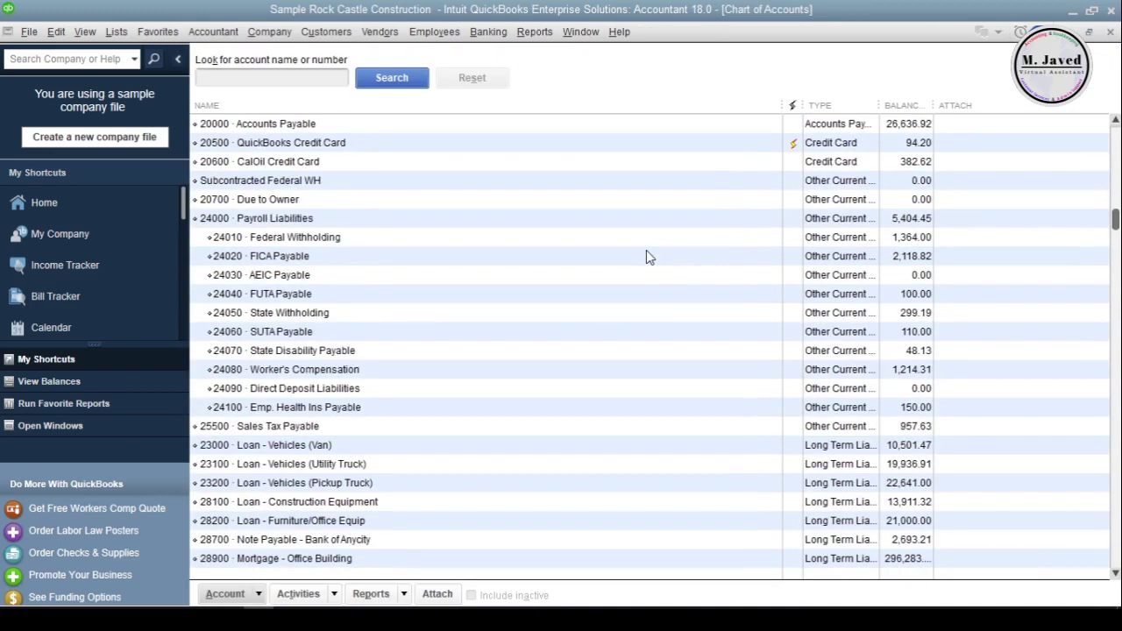
scroll(646, 251, "down", 7)
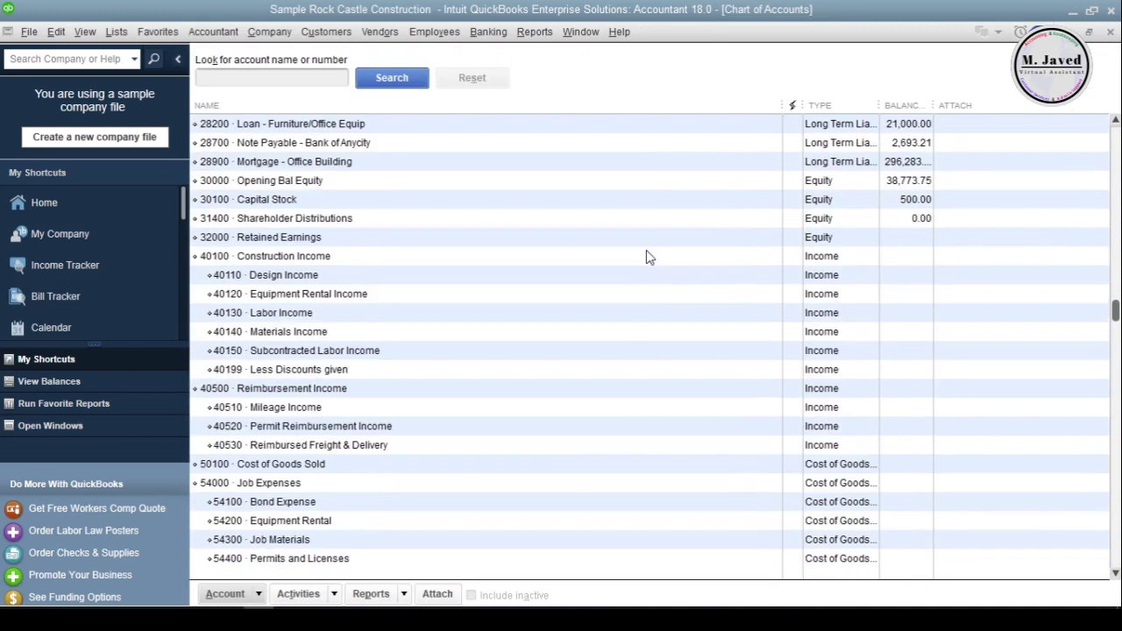
double_click(601, 350)
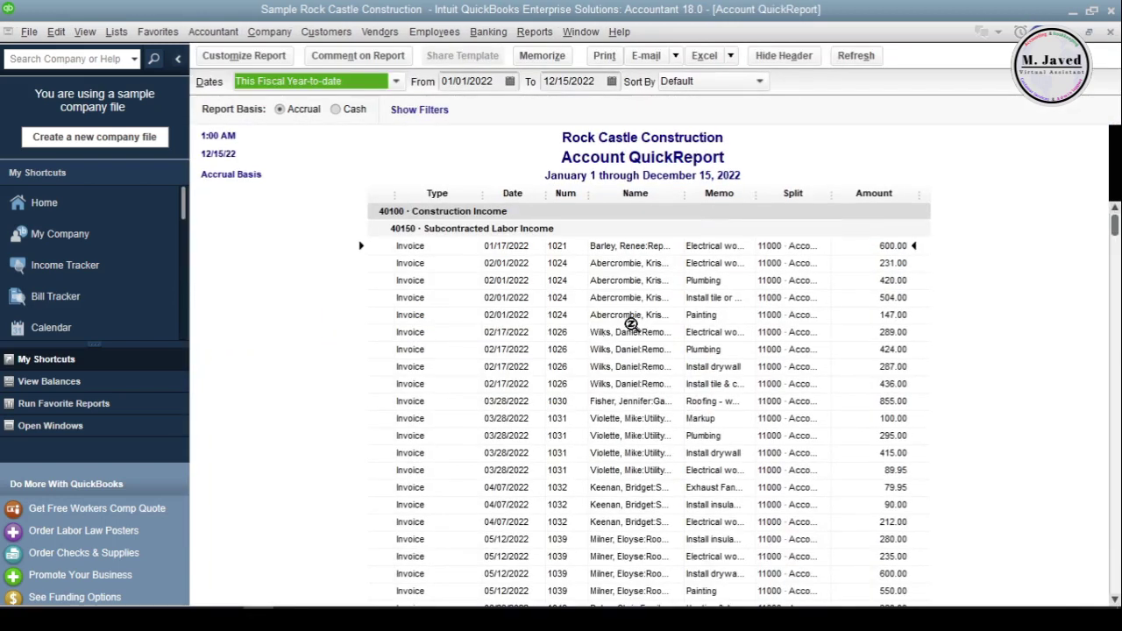
key("Escape")
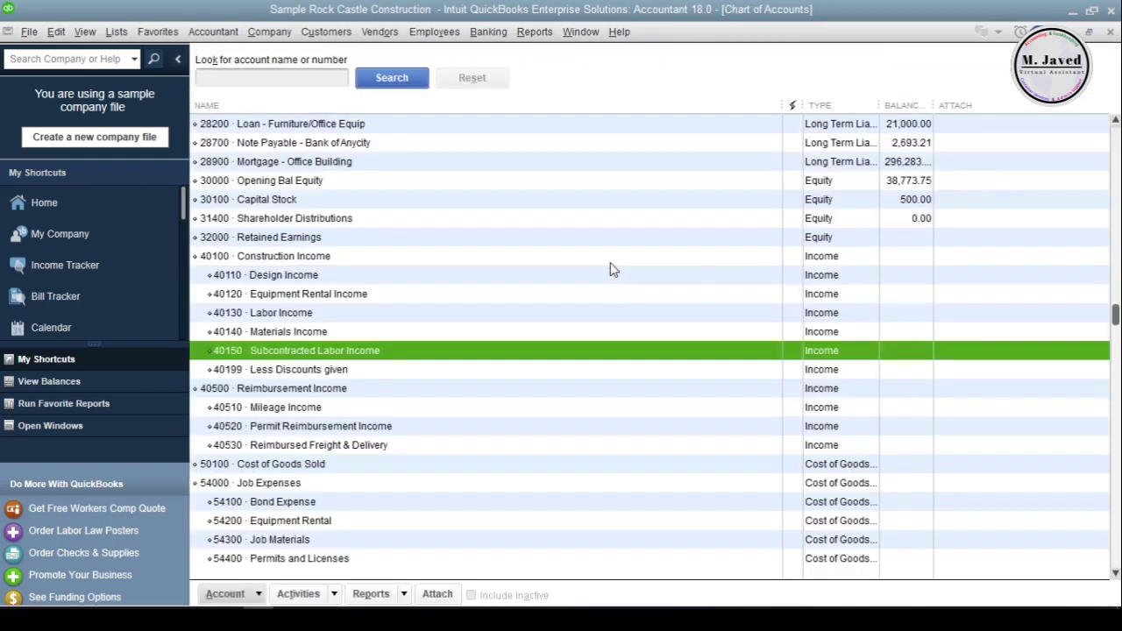
scroll(610, 262, "down", 3)
scroll(610, 269, "down", 2)
scroll(610, 269, "up", 20)
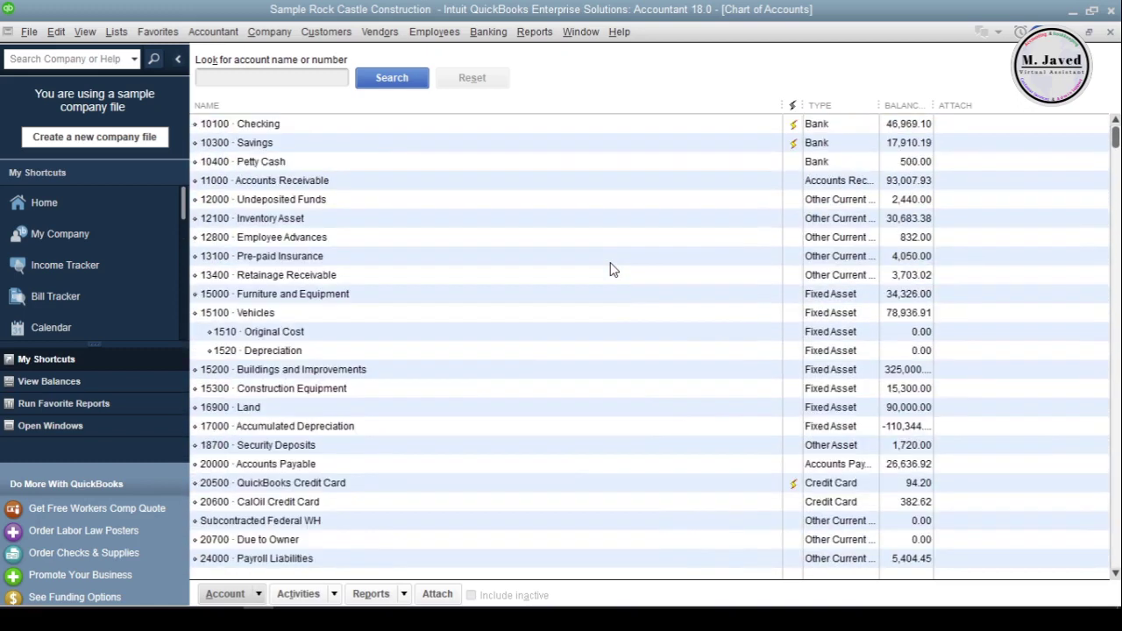
Search the Chart of Accounts by name for 'land'.
left_click(601, 202)
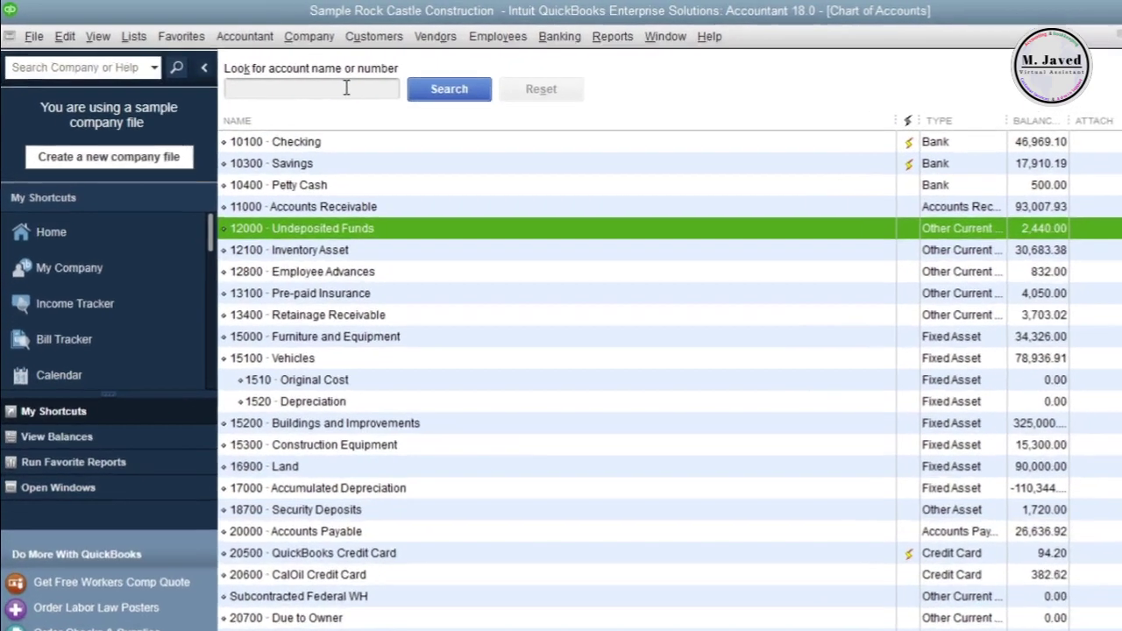
left_click(346, 88)
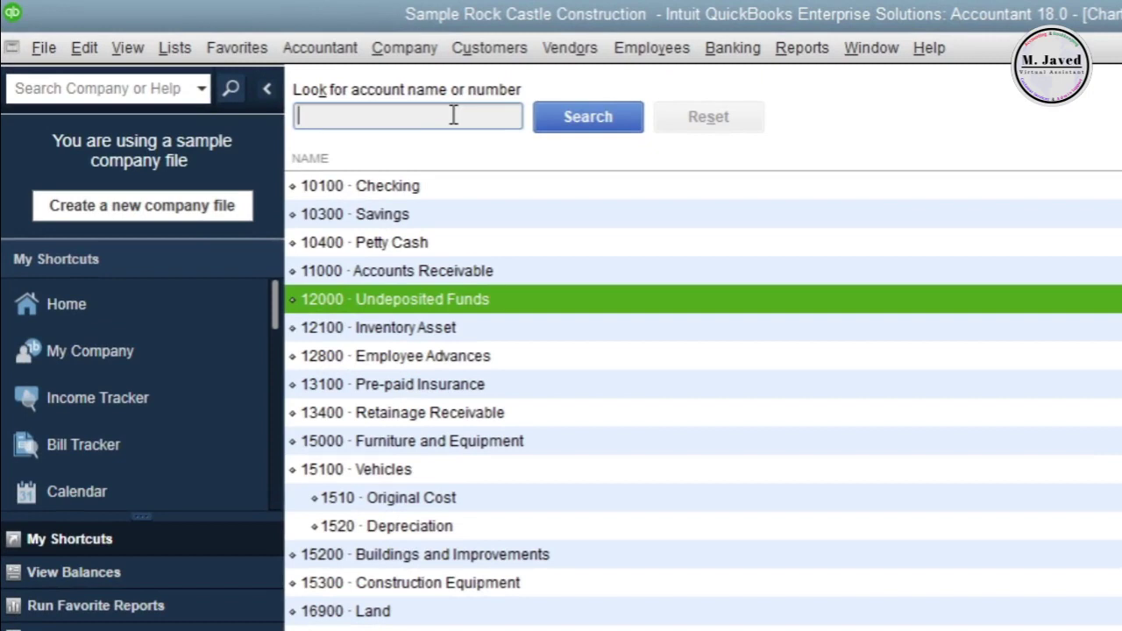
type("land")
key("Return")
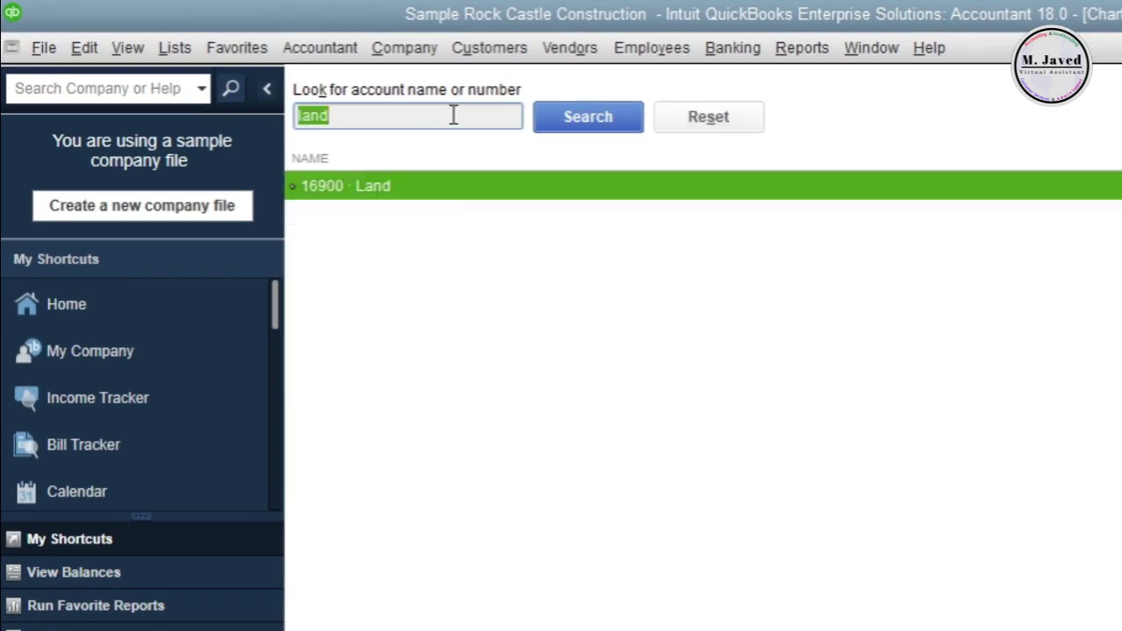
Reset the search and look for 'Internet', which finds no account.
left_click(708, 122)
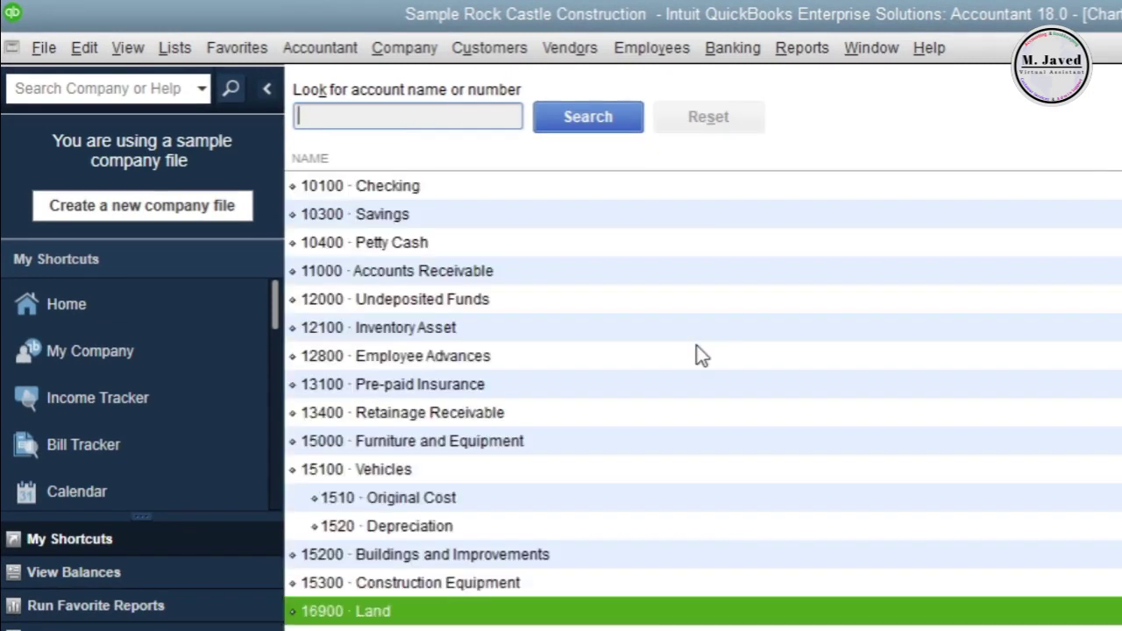
type("Internet")
key("Return")
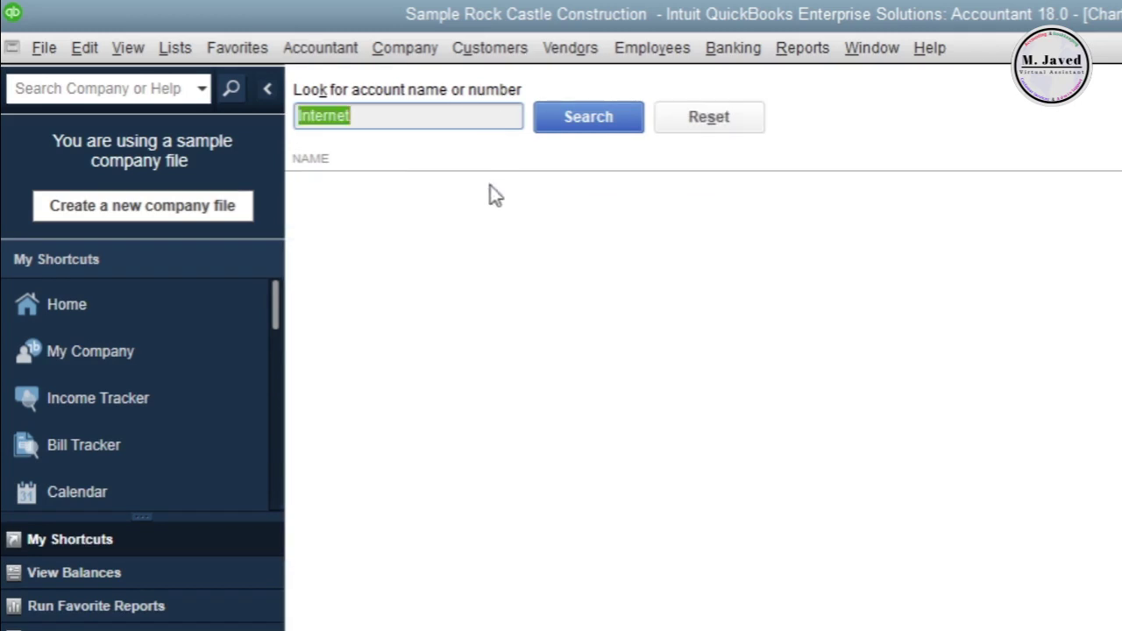
Clear the search and start a new account with Expense as its type.
left_click(706, 119)
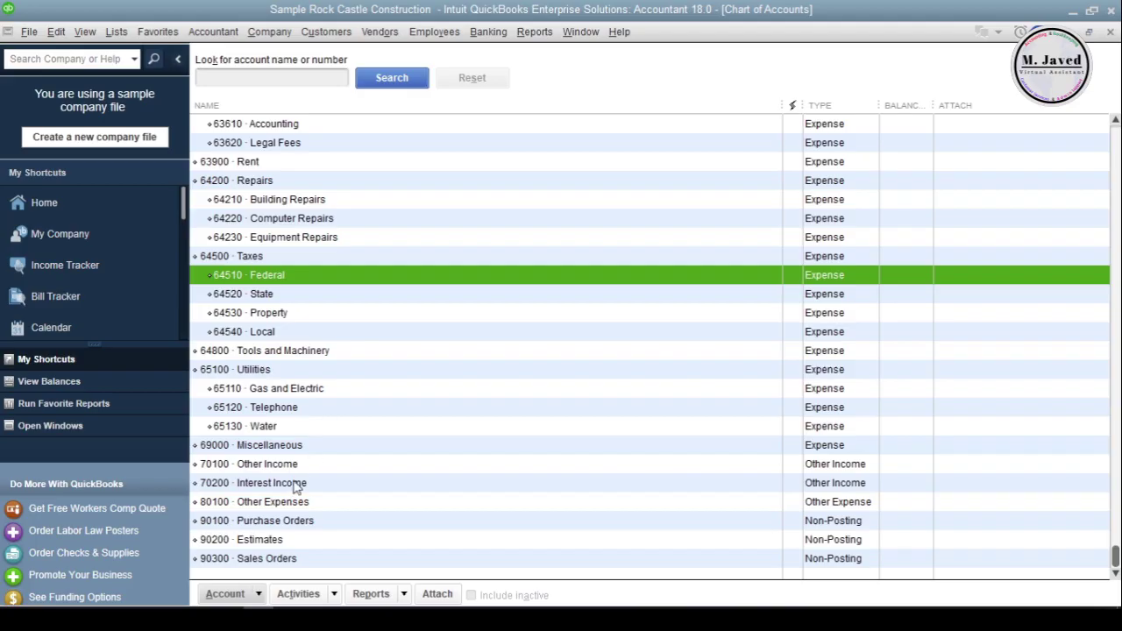
left_click(228, 595)
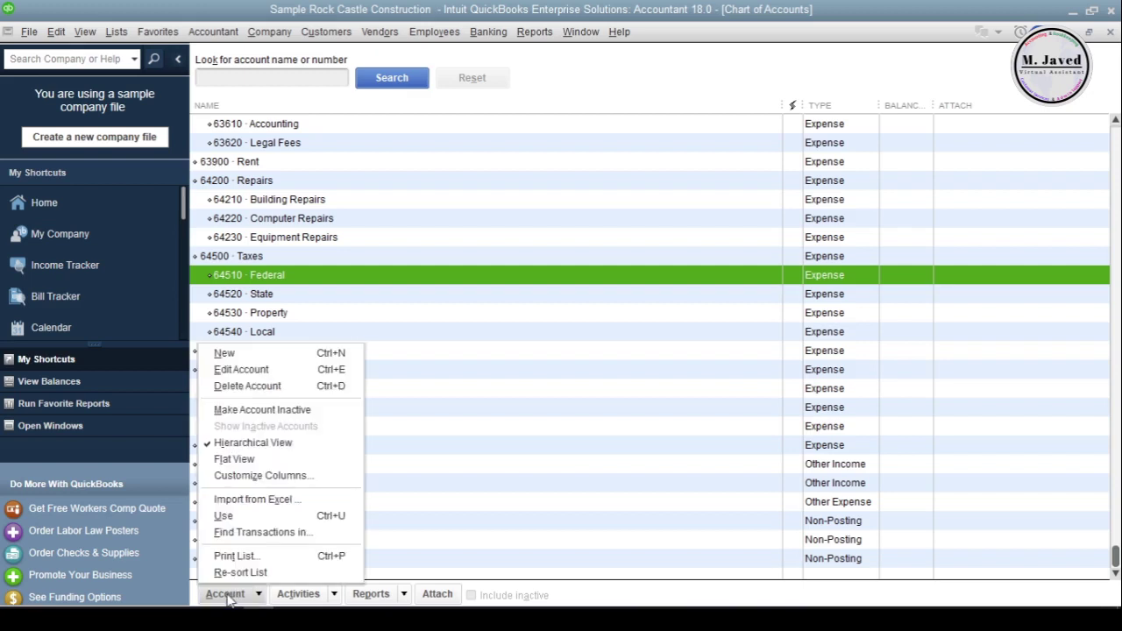
left_click(254, 354)
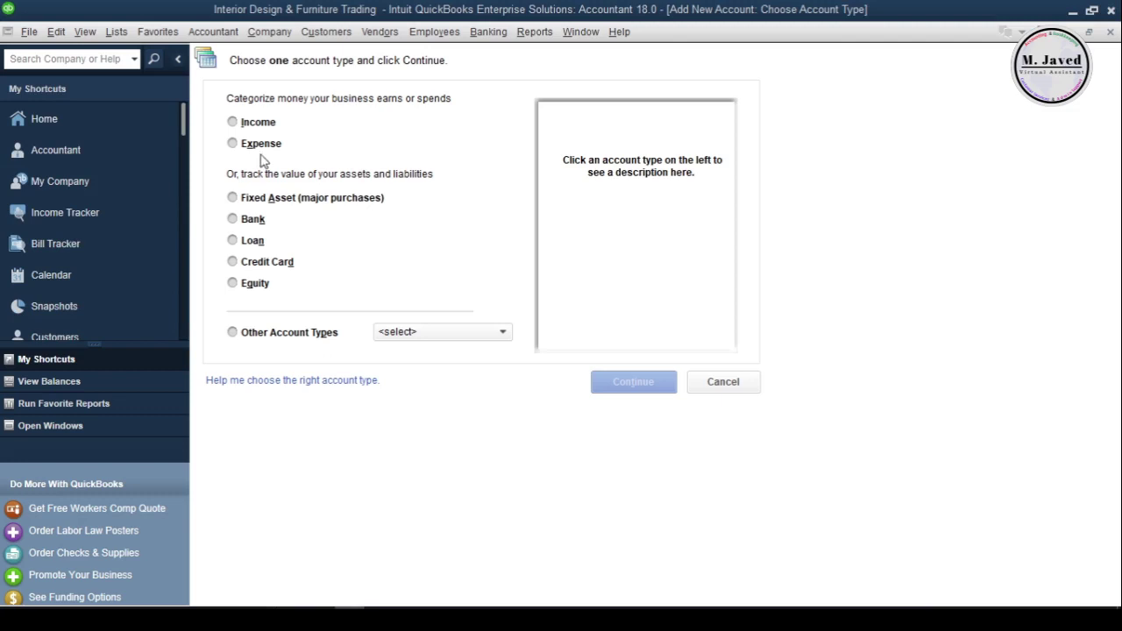
left_click(233, 144)
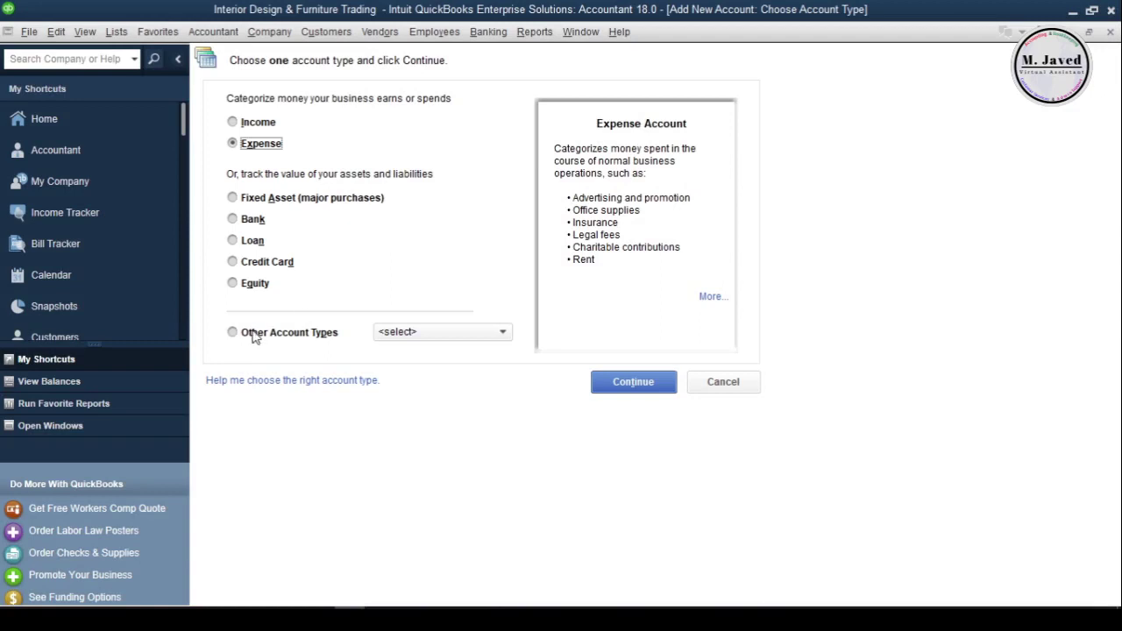
left_click(233, 336)
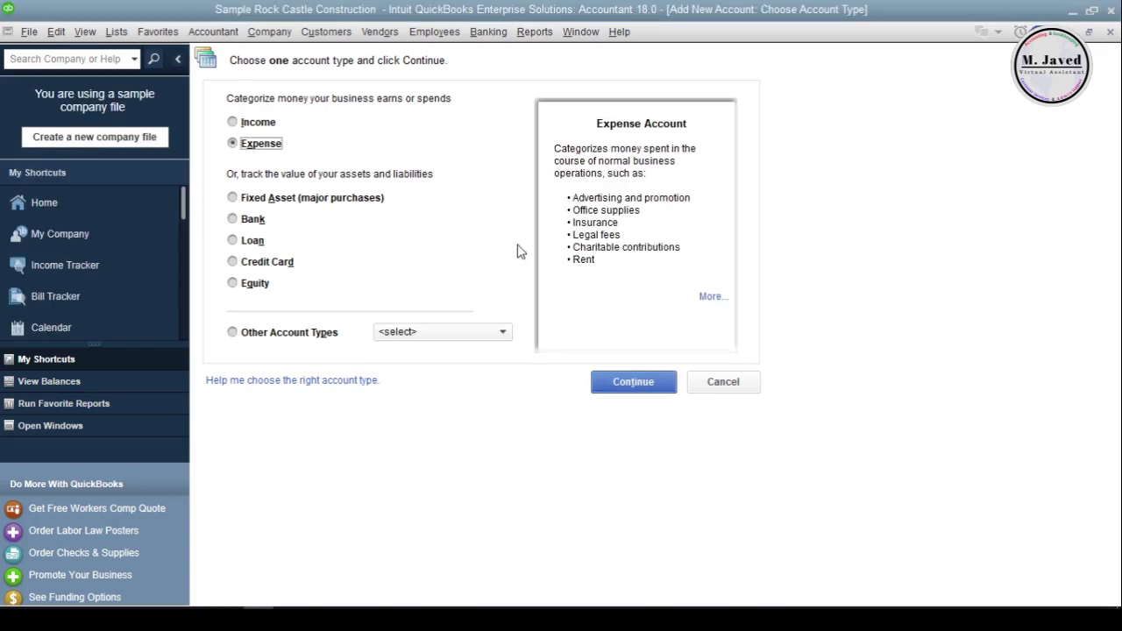
left_click(622, 382)
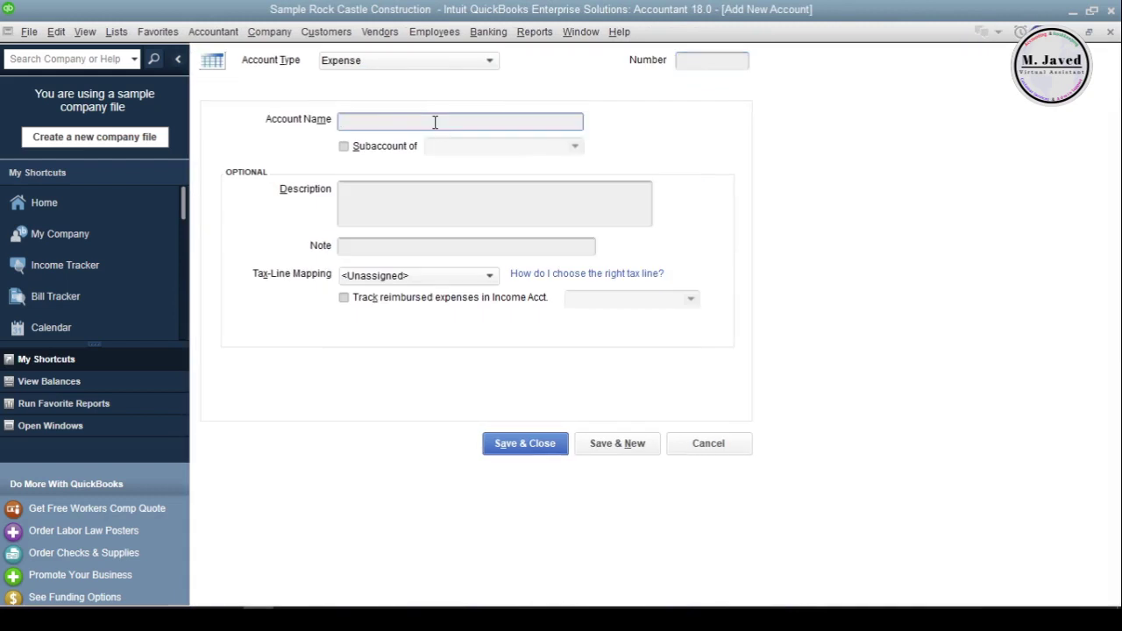
Name the new expense account 'Internet', number it 65140, and save it.
type("Internet")
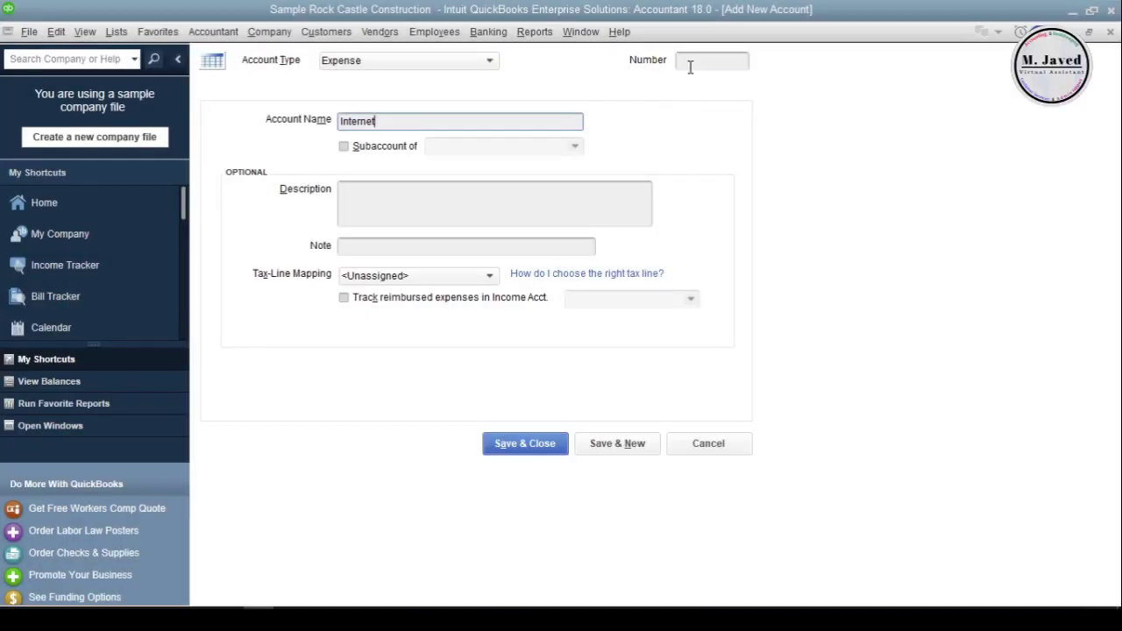
left_click(693, 60)
type("65140")
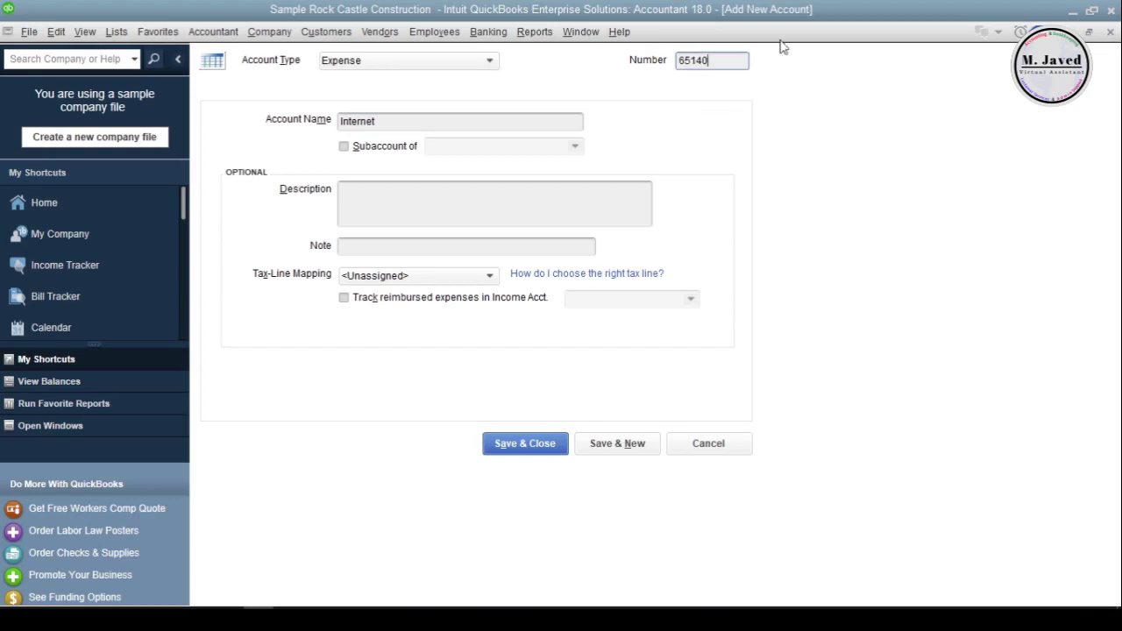
left_click(526, 447)
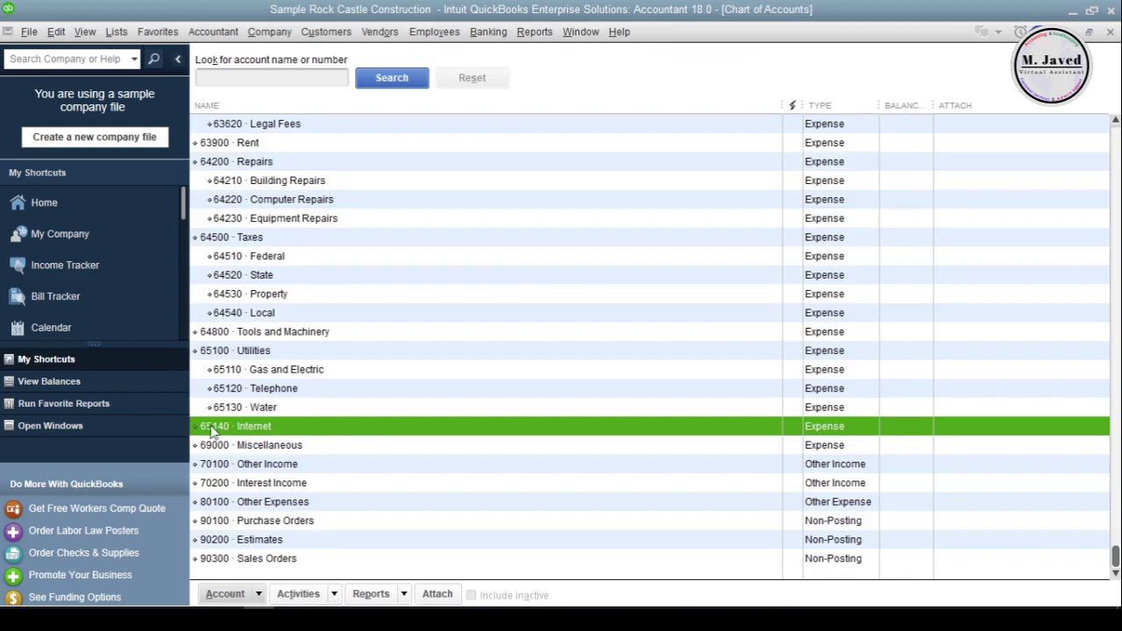
Edit 65140 Internet to be a subaccount of 65100 Utilities and save.
mouse_move(194, 427)
left_mouse_down()
mouse_move(222, 427)
mouse_move(198, 428)
left_mouse_up()
right_click(305, 430)
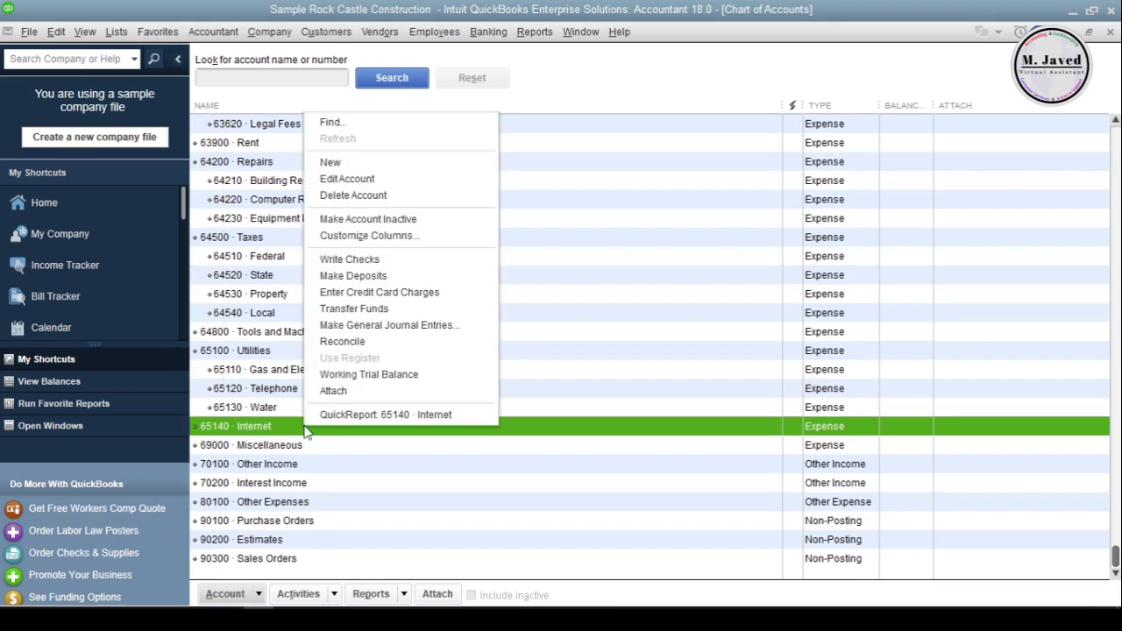
left_click(406, 182)
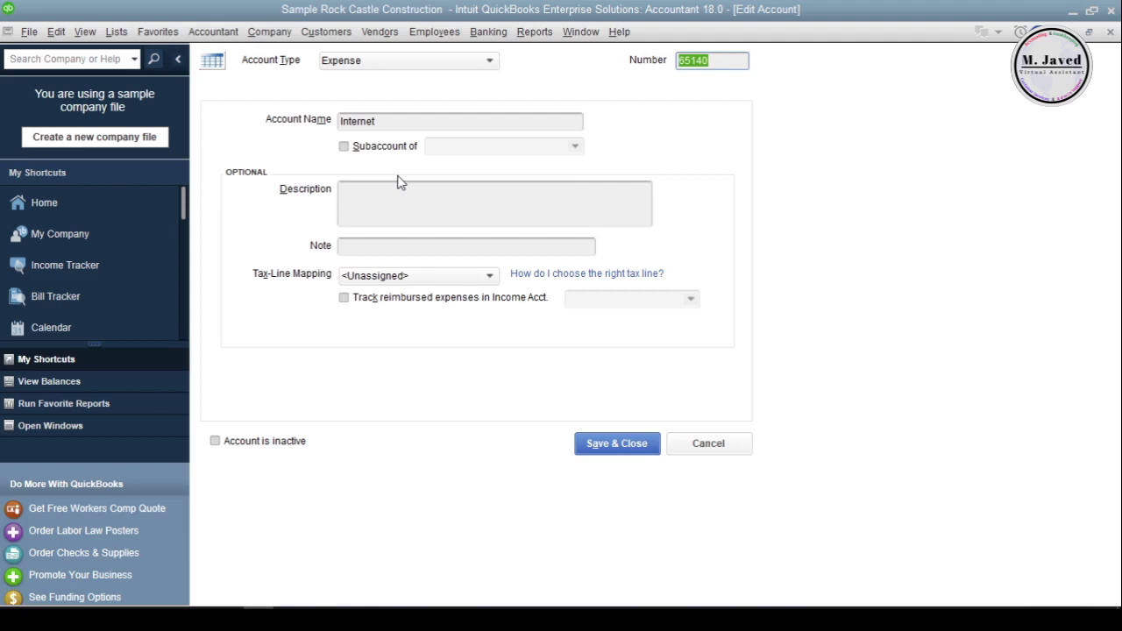
left_click(344, 147)
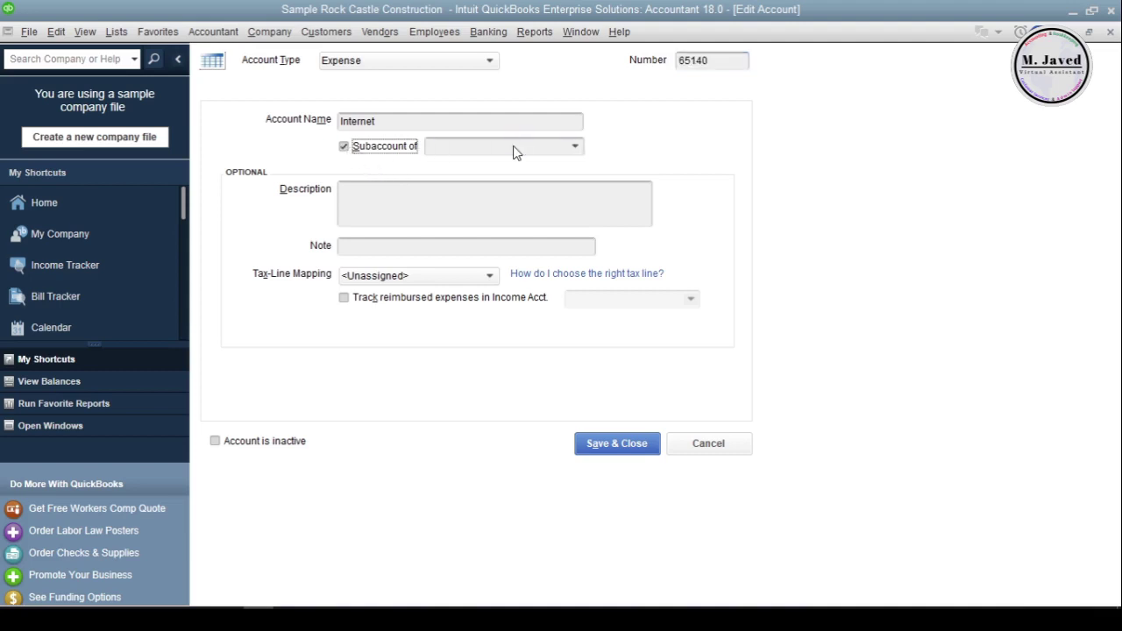
left_click(575, 146)
scroll(611, 377, "down", 10)
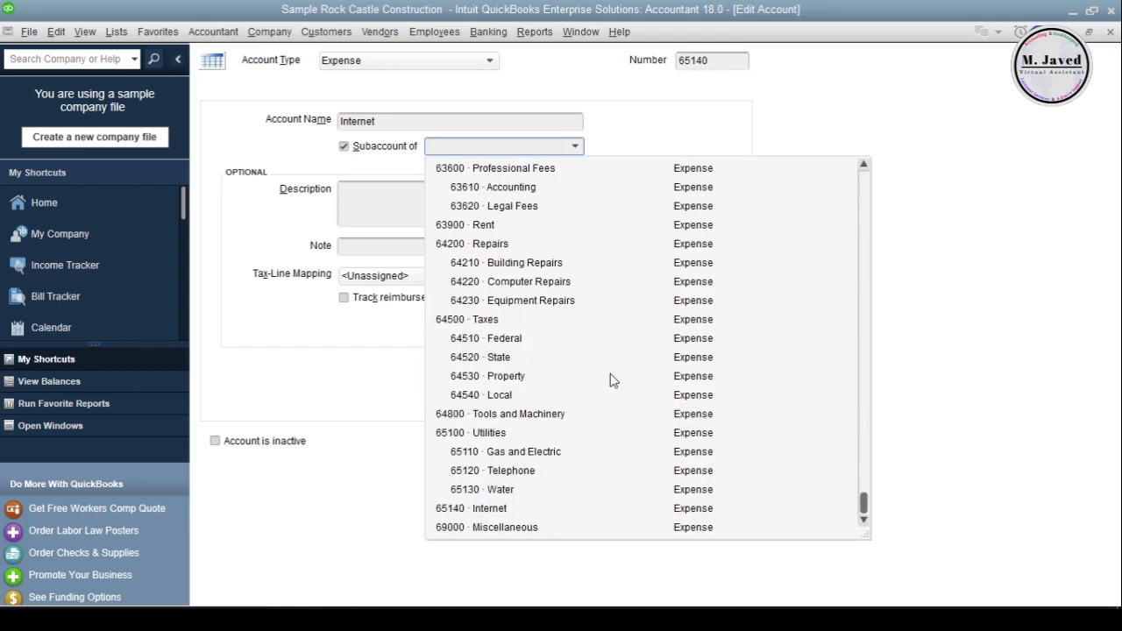
left_click(491, 433)
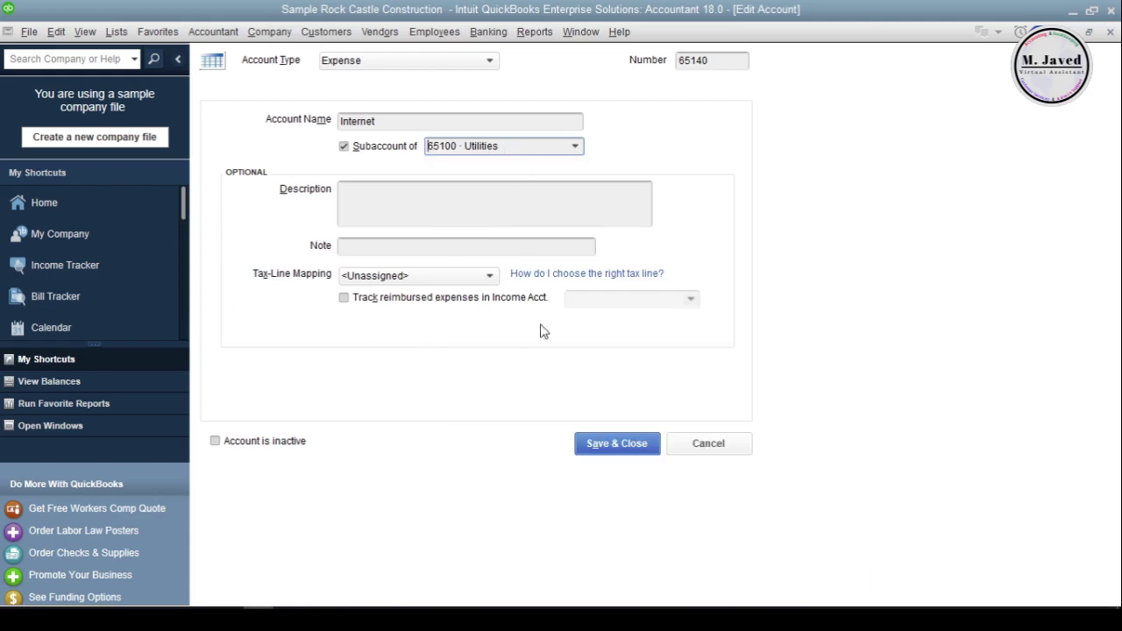
left_click(624, 448)
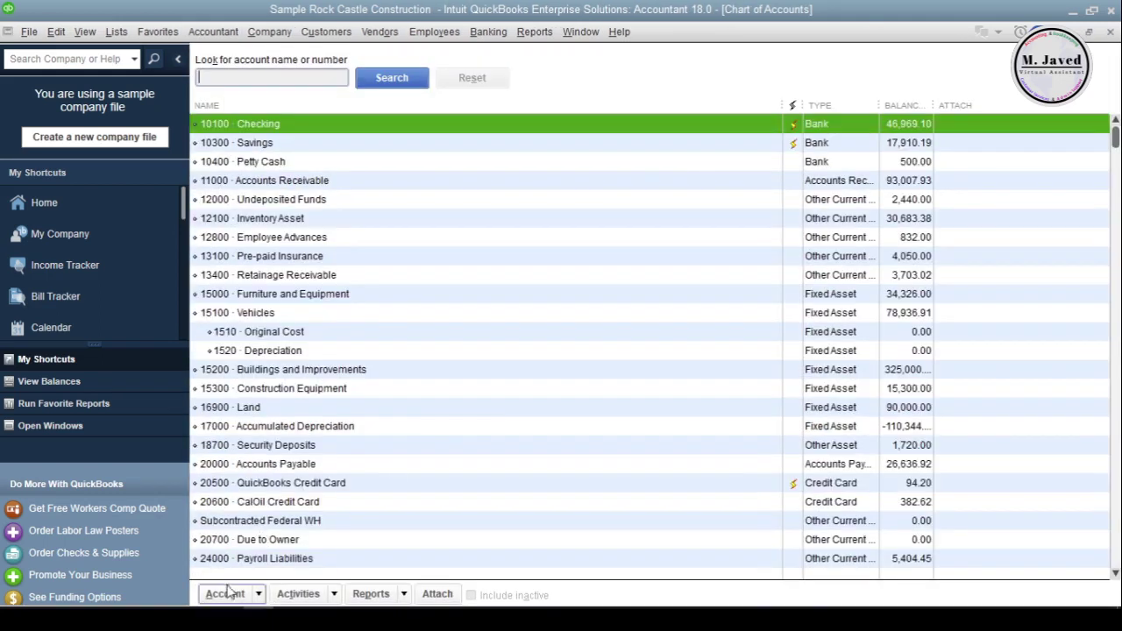
Create an unnumbered Expense account named 'Travel' and save it.
left_click(223, 594)
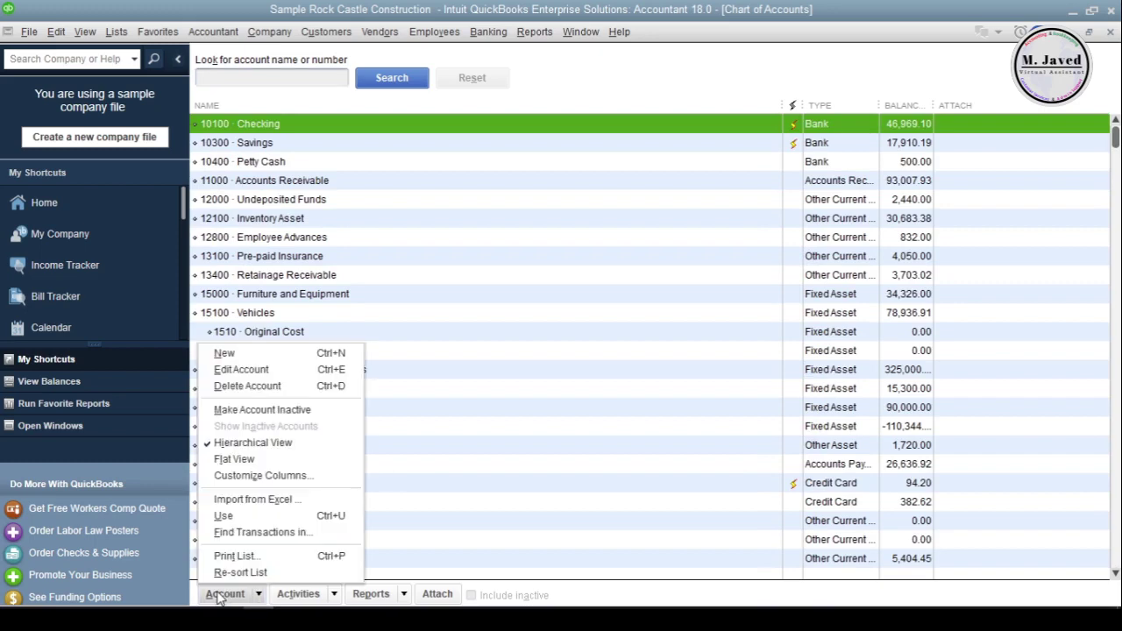
left_click(250, 353)
left_click(237, 146)
left_click(614, 384)
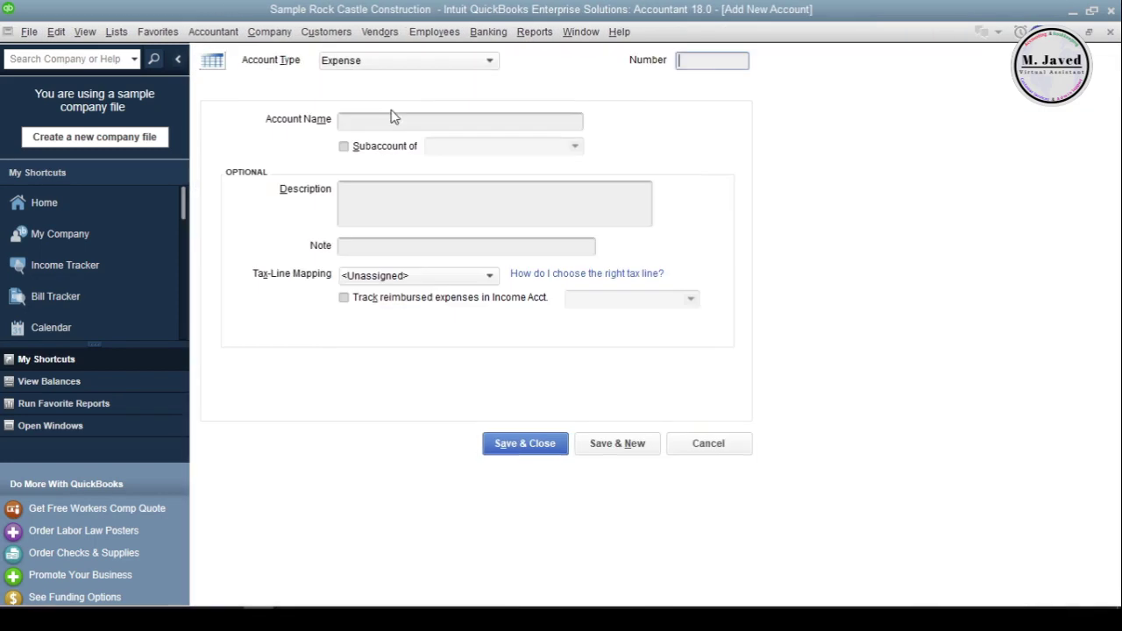
left_click(393, 119)
type("Travel")
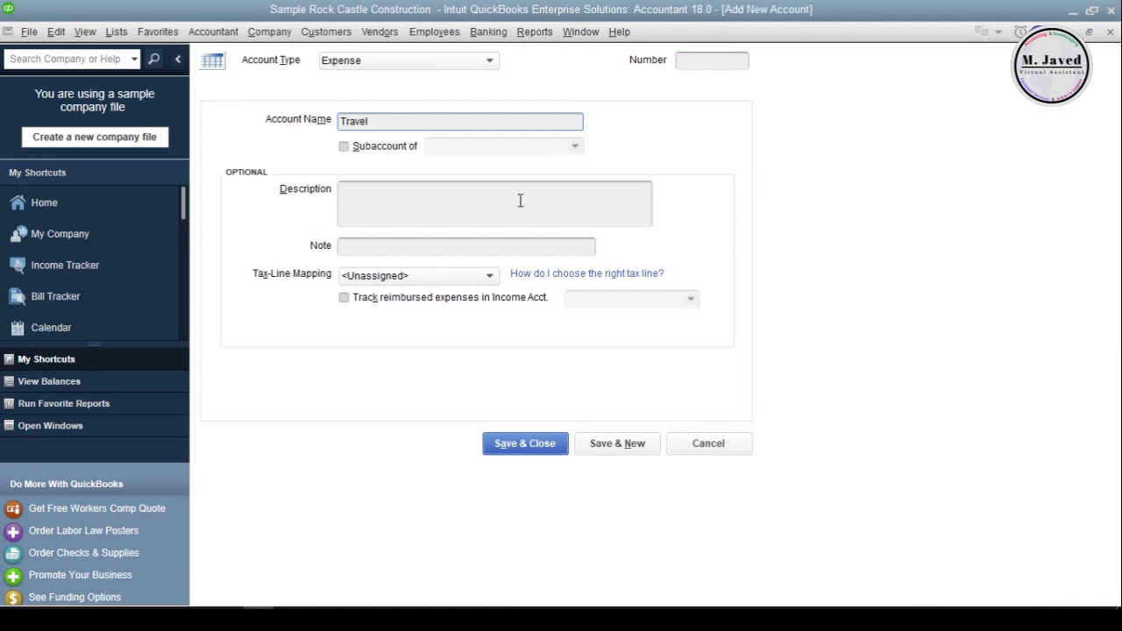
left_click(513, 443)
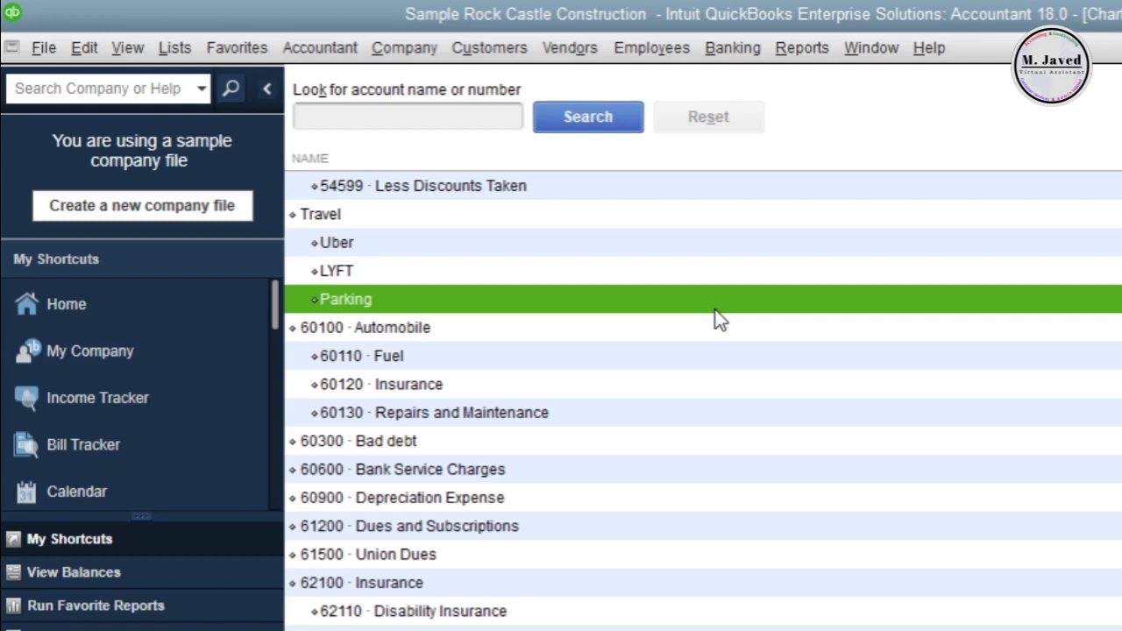
Delete the Parking subaccount, confirming the prompt, then bring up the LYFT subaccount's actions.
right_click(691, 313)
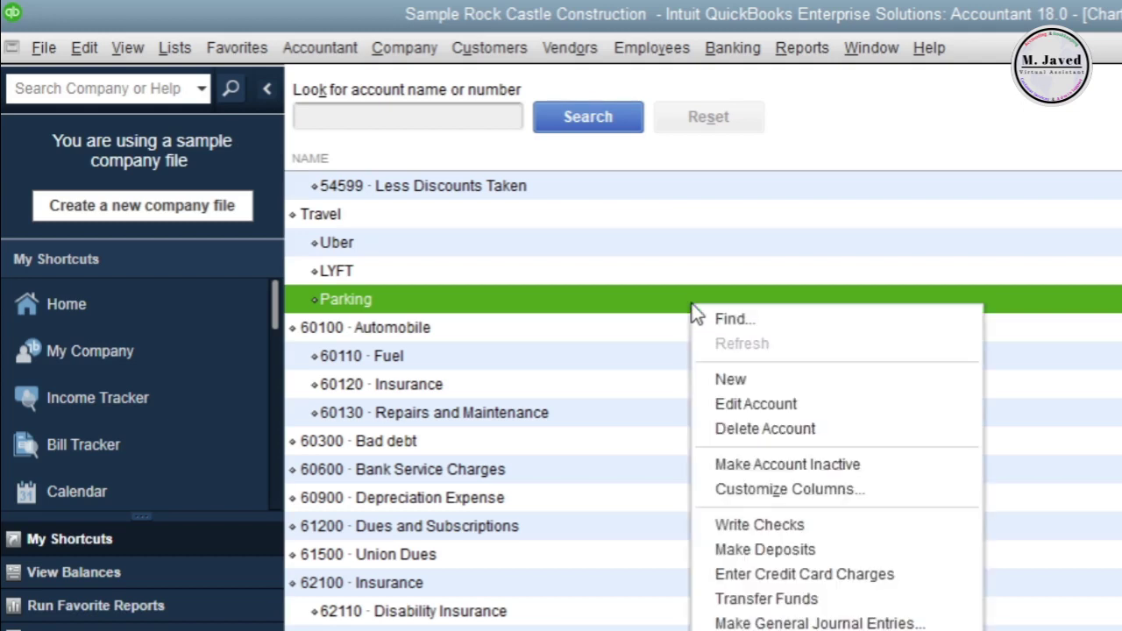
left_click(924, 437)
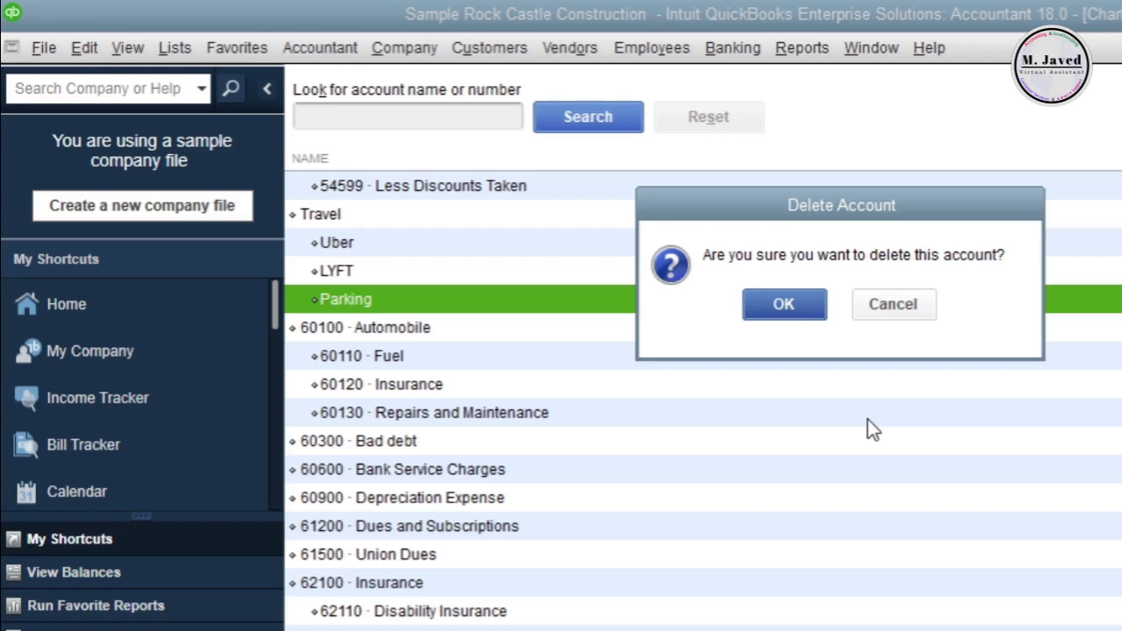
left_click(800, 306)
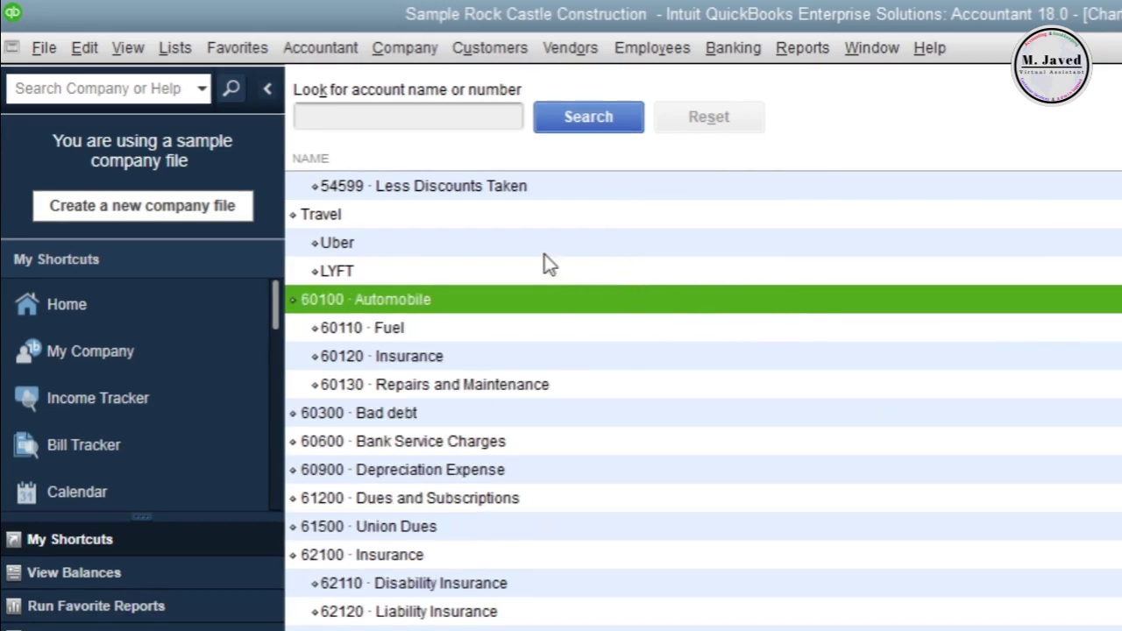
left_click(651, 272)
right_click(624, 276)
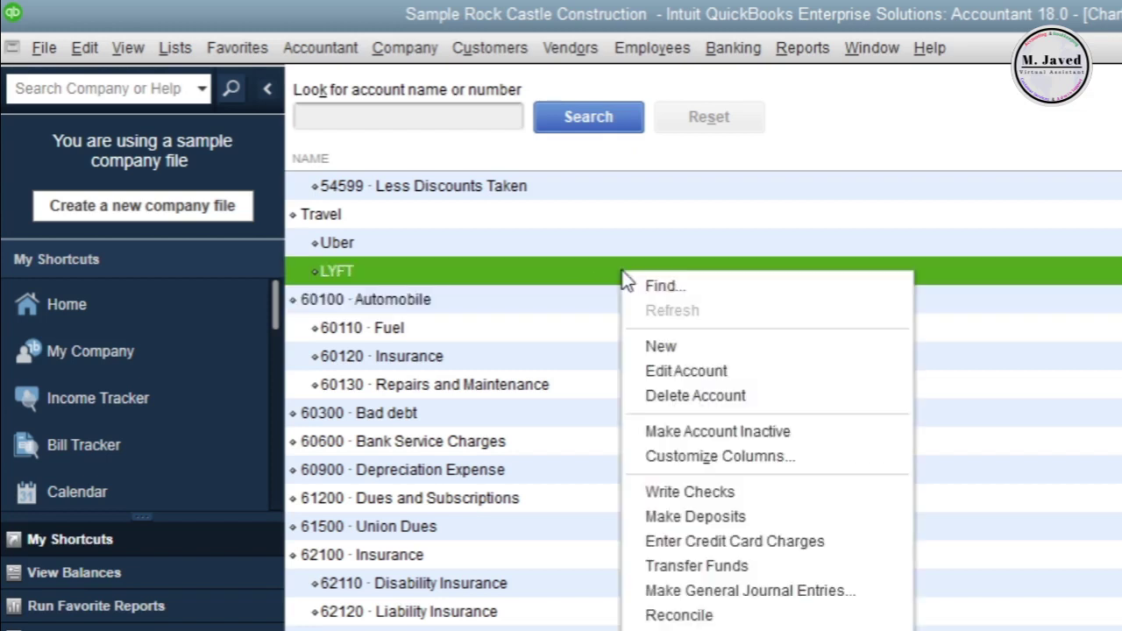
Make the LYFT subaccount inactive and include inactive accounts in the list.
left_click(843, 431)
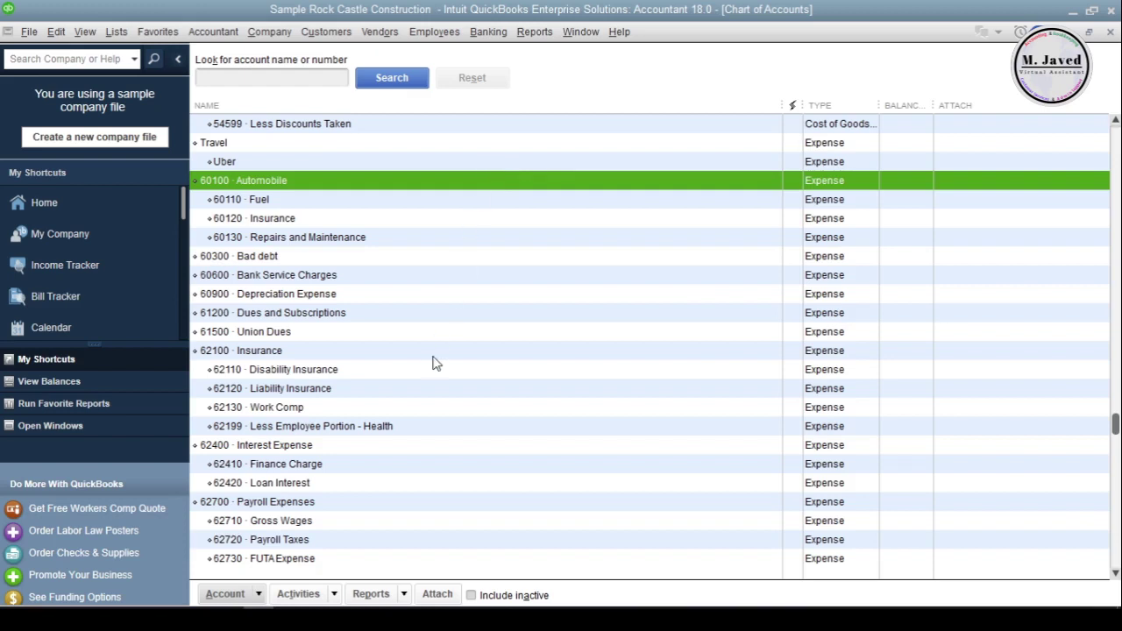
left_click(226, 595)
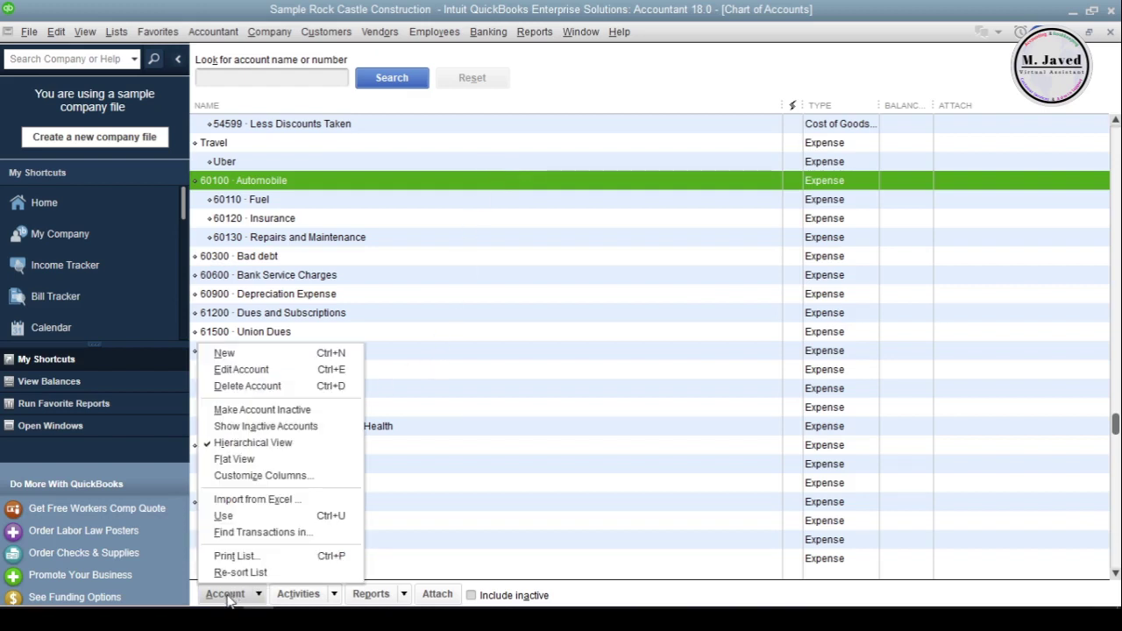
left_click(338, 429)
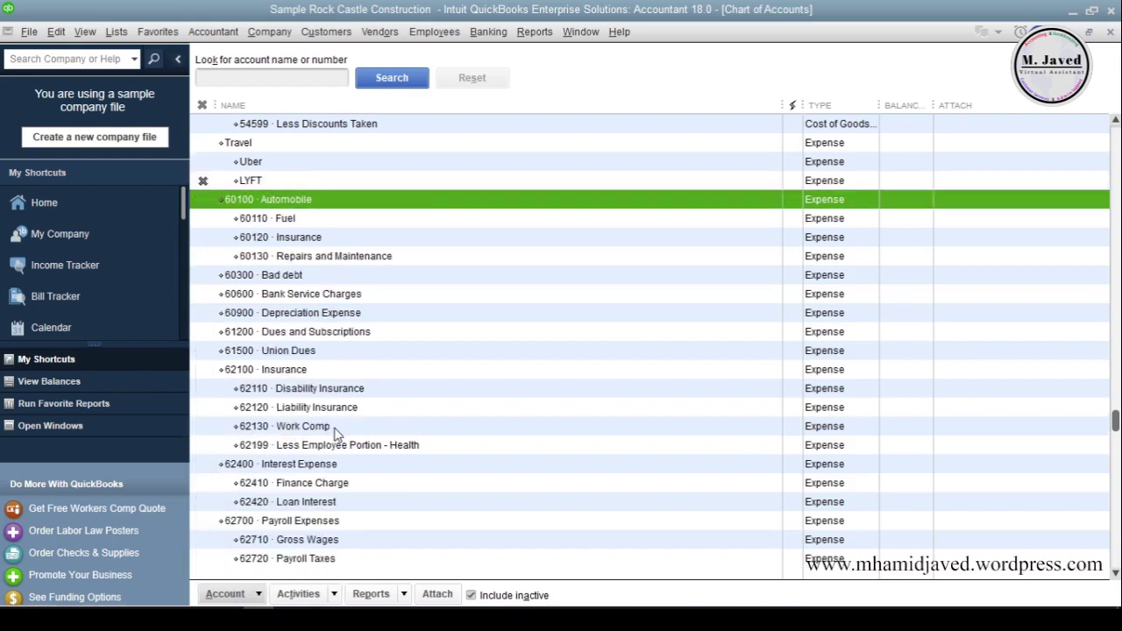
Reactivate LYFT by clearing its inactive X mark, keeping it under Travel.
left_click(316, 183)
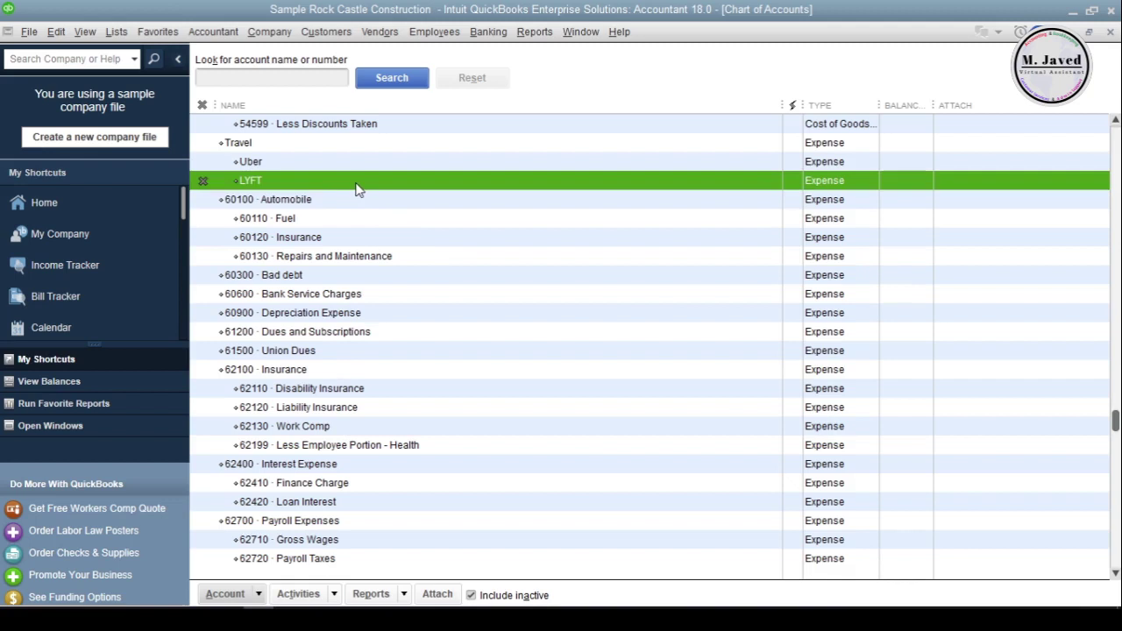
right_click(348, 184)
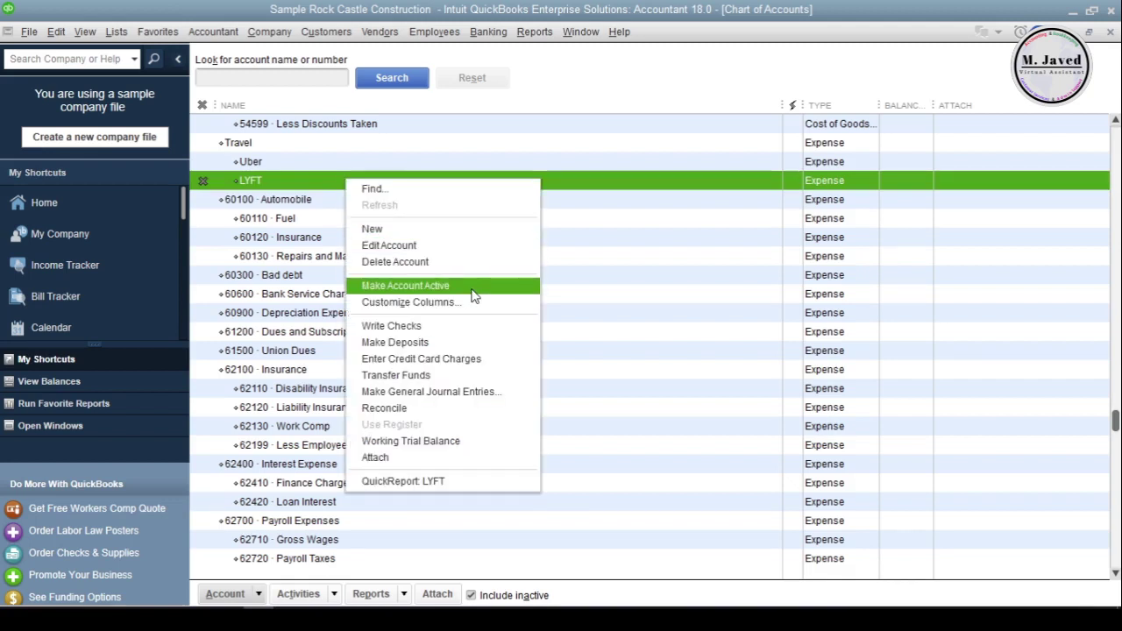
left_click(253, 181)
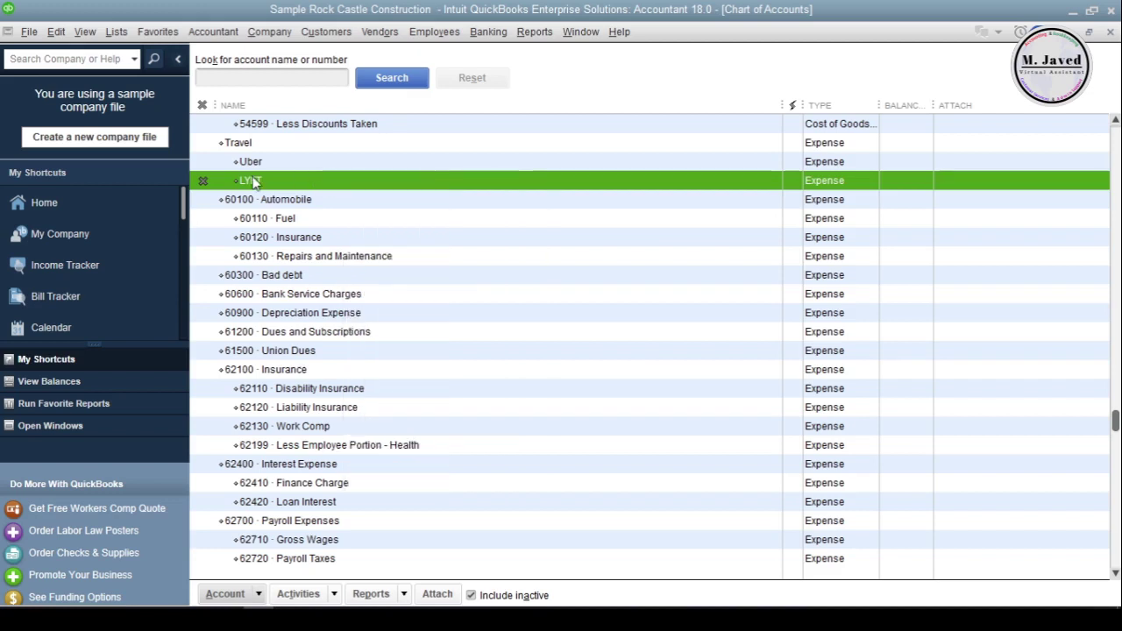
left_click(203, 180)
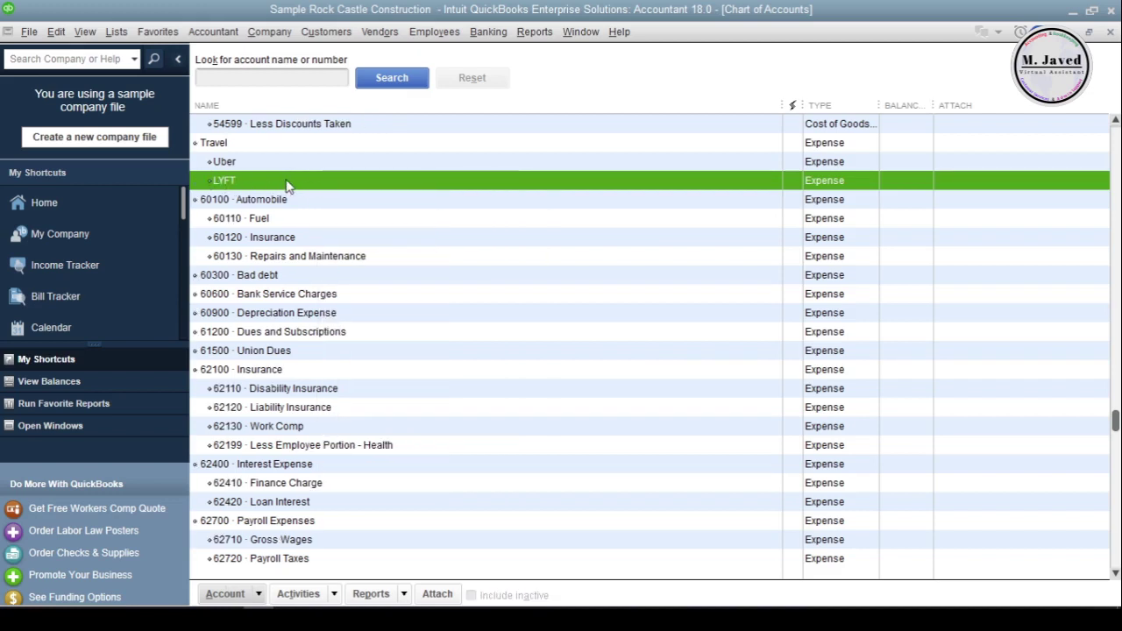
left_click(404, 209)
left_click(406, 186)
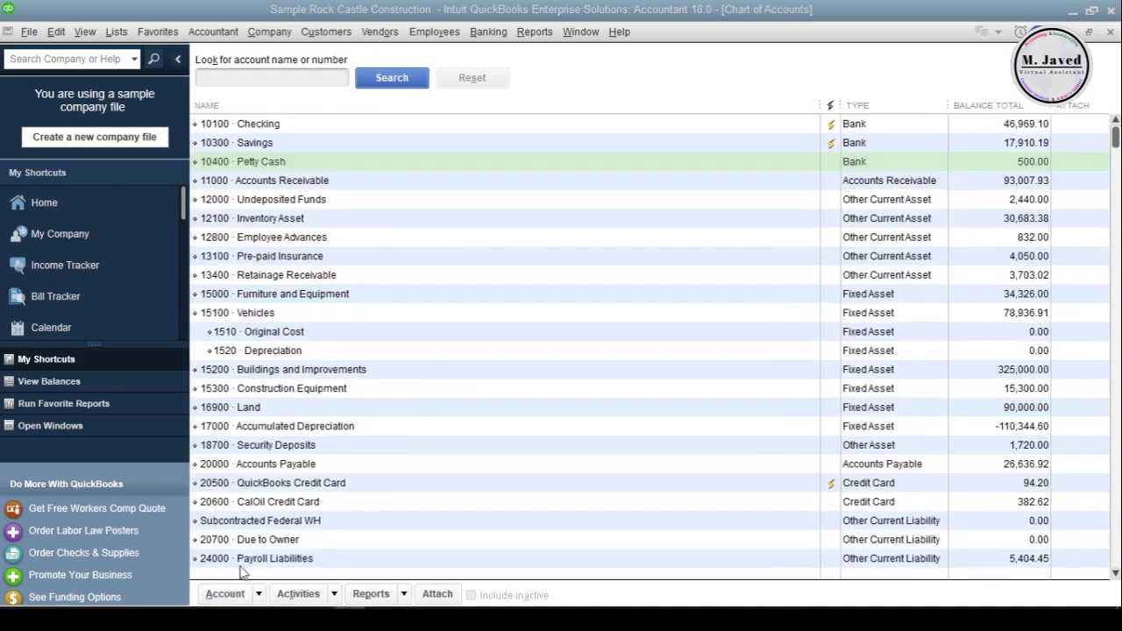
left_click(231, 593)
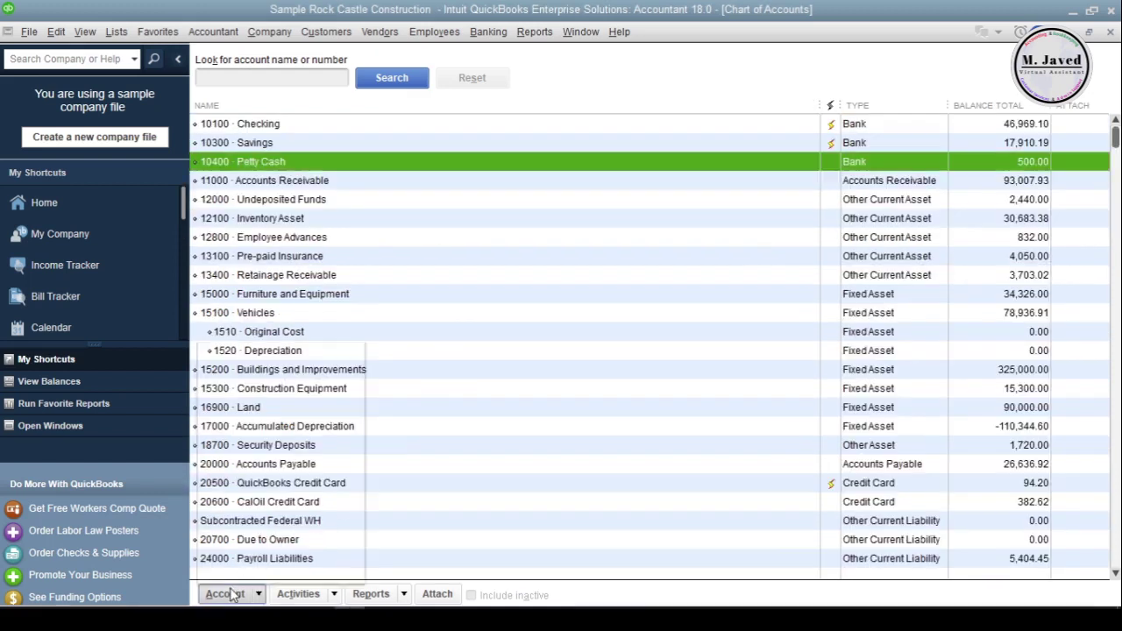
Add Class, Tax Code and Description columns to the Chart of Accounts, narrowing Class.
left_click(270, 475)
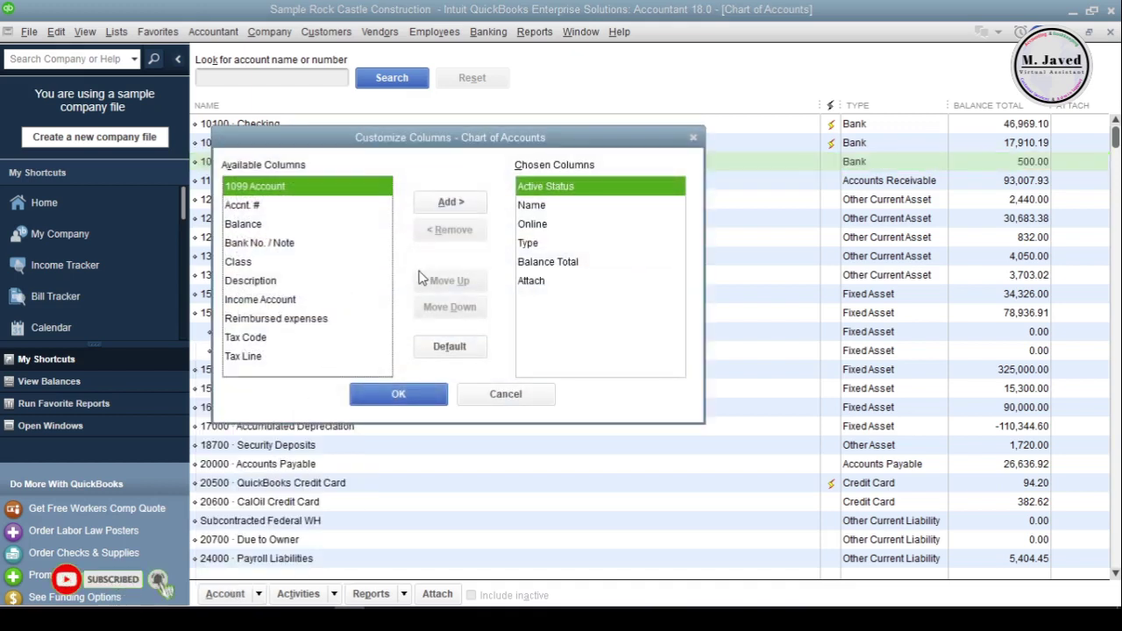
left_click(335, 263)
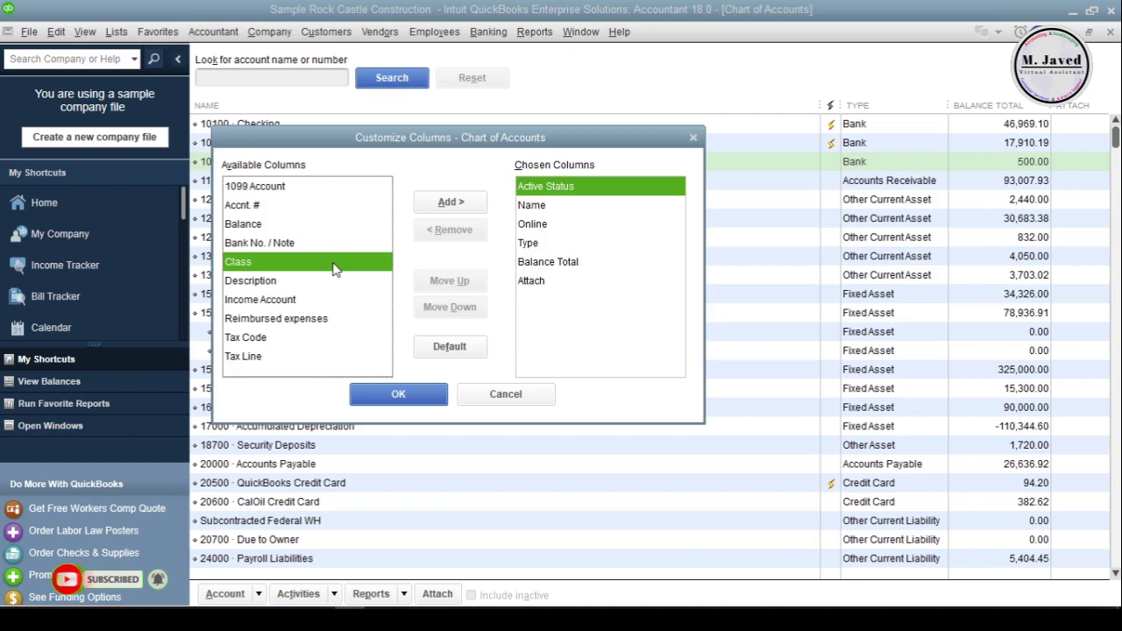
left_click(445, 210)
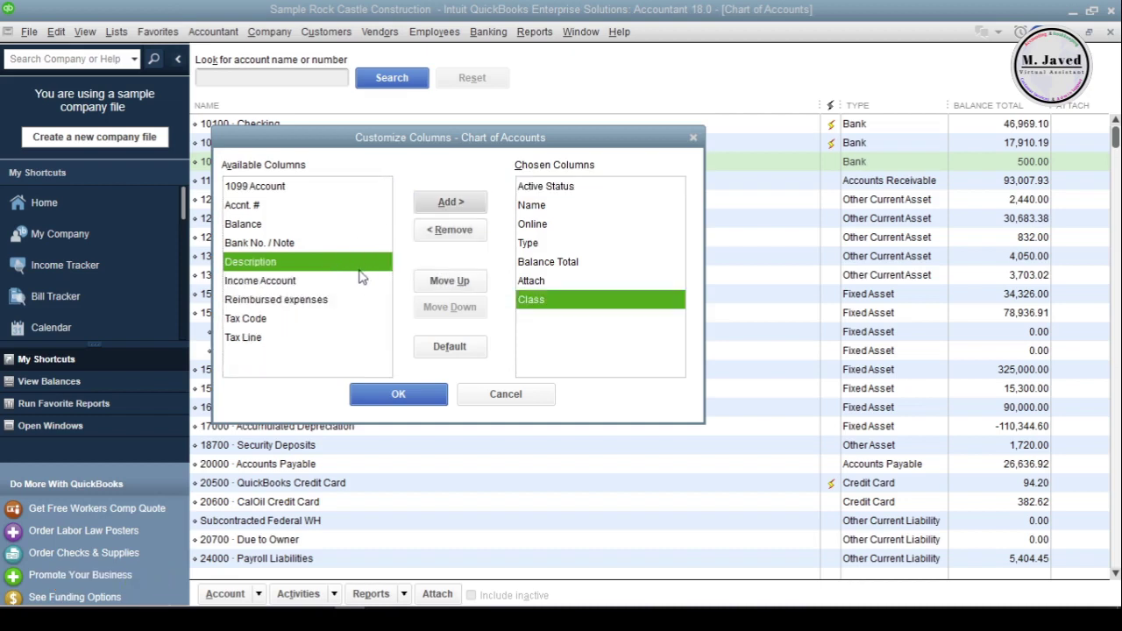
left_click(344, 319)
left_click(449, 202)
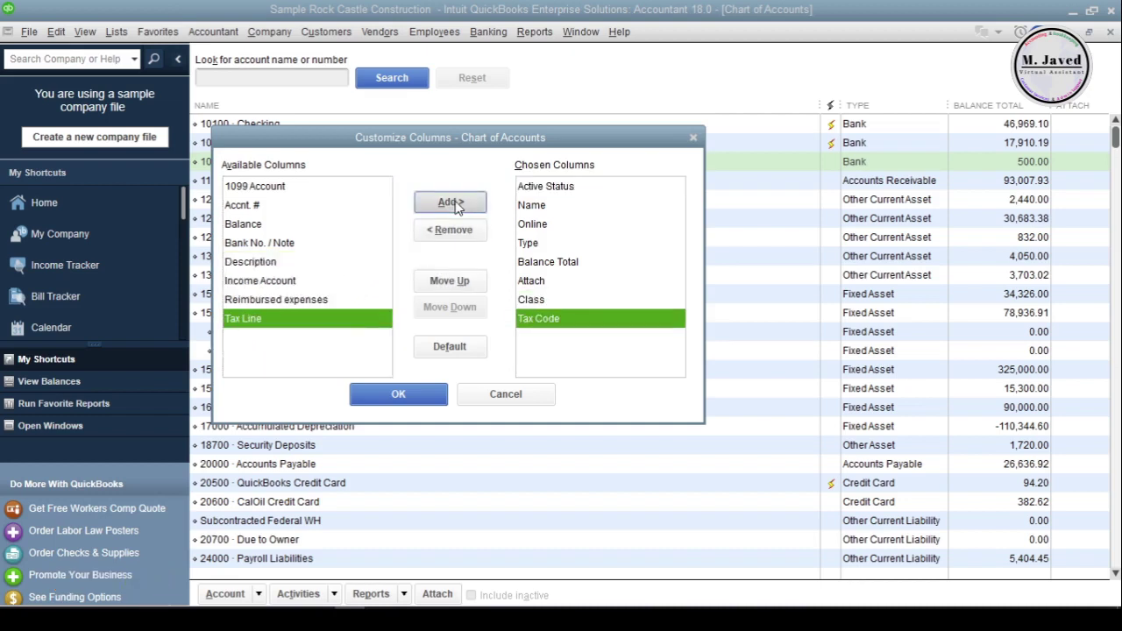
left_click(333, 263)
left_click(451, 202)
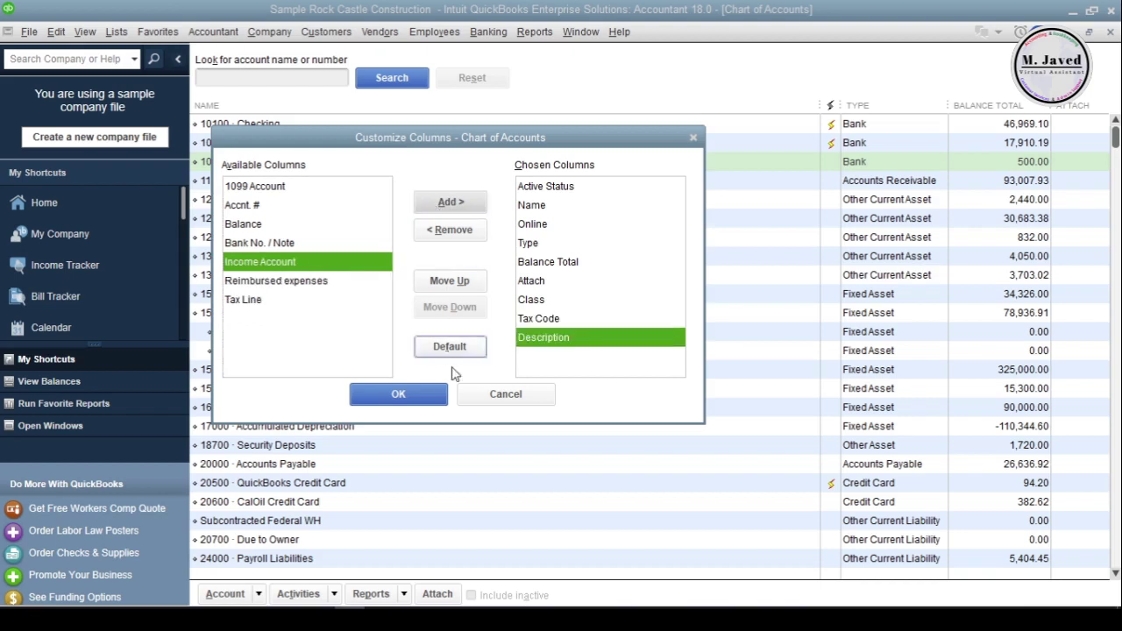
left_click(399, 396)
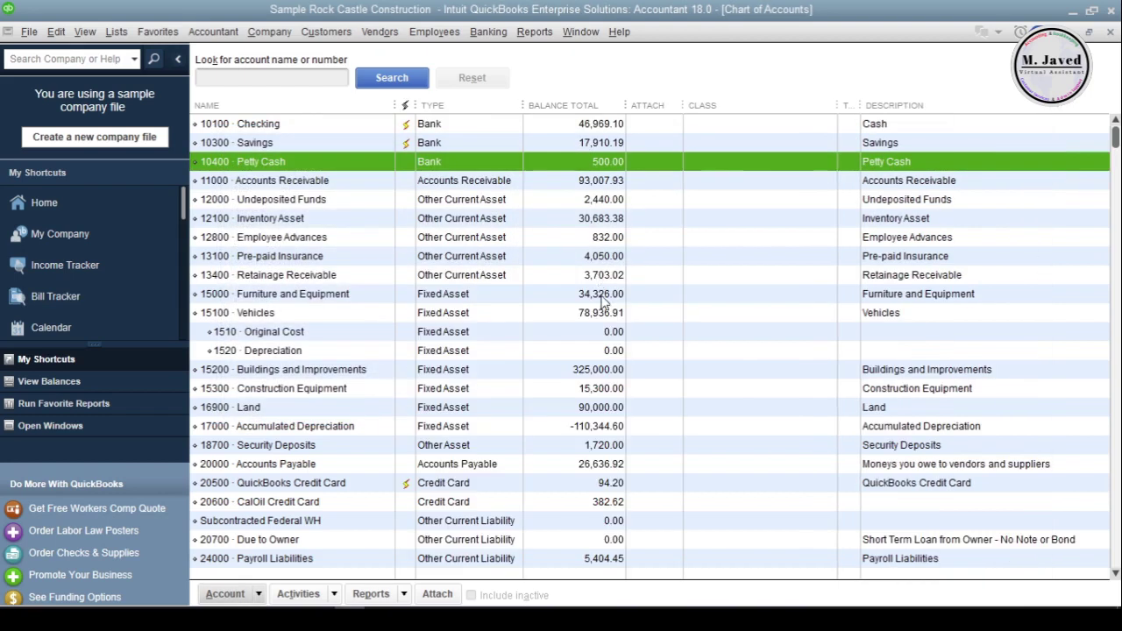
left_click_drag(837, 106, 763, 106)
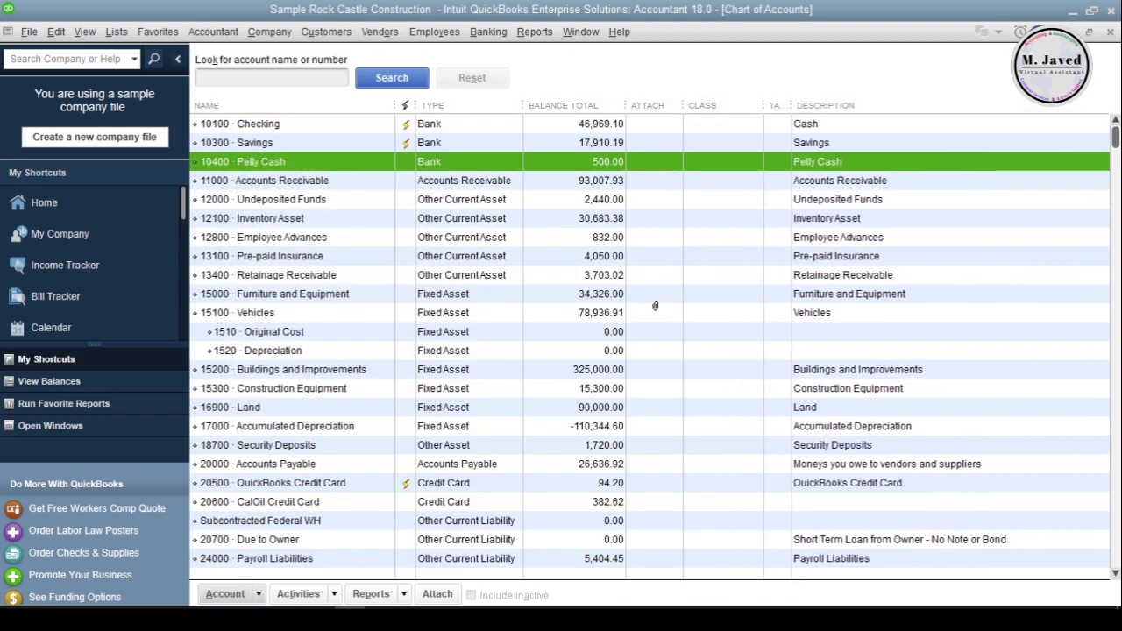
Remove the Description, Tax Code and Class columns, restoring the name, type and balance view.
left_click(225, 595)
left_click(261, 476)
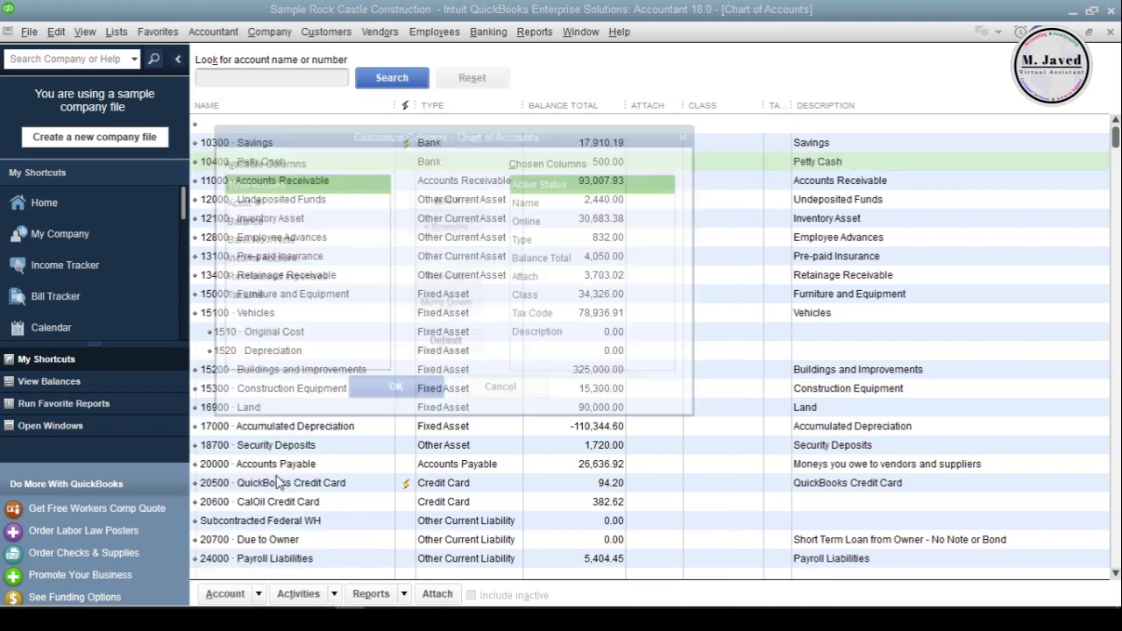
left_click(538, 334)
left_click(447, 225)
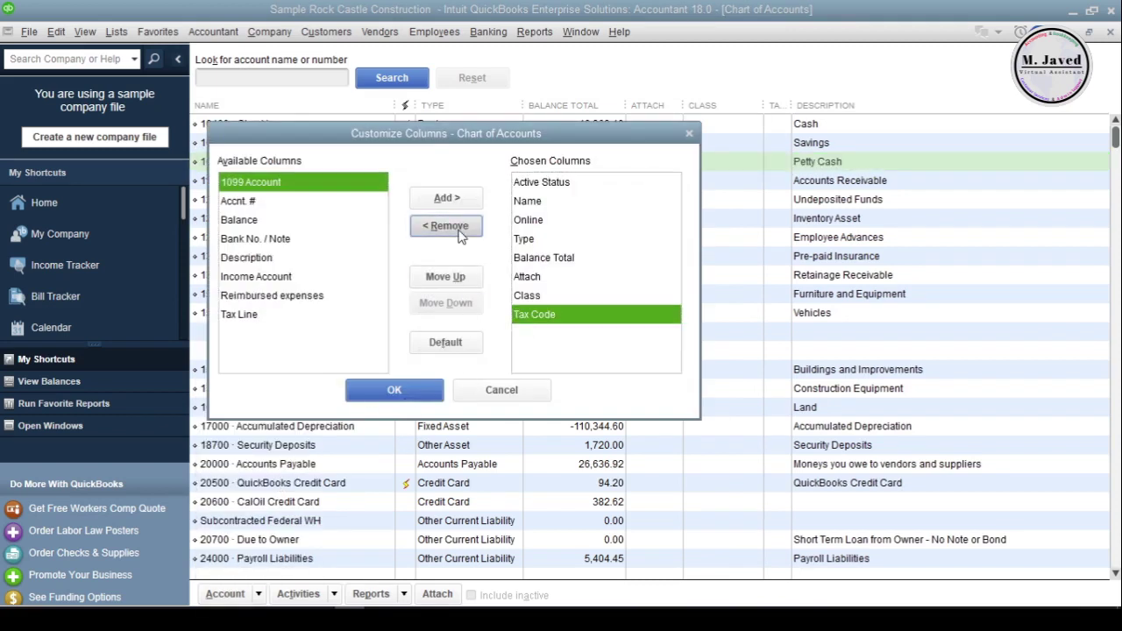
left_click(449, 226)
left_click(449, 226)
left_click(394, 390)
left_click(546, 334)
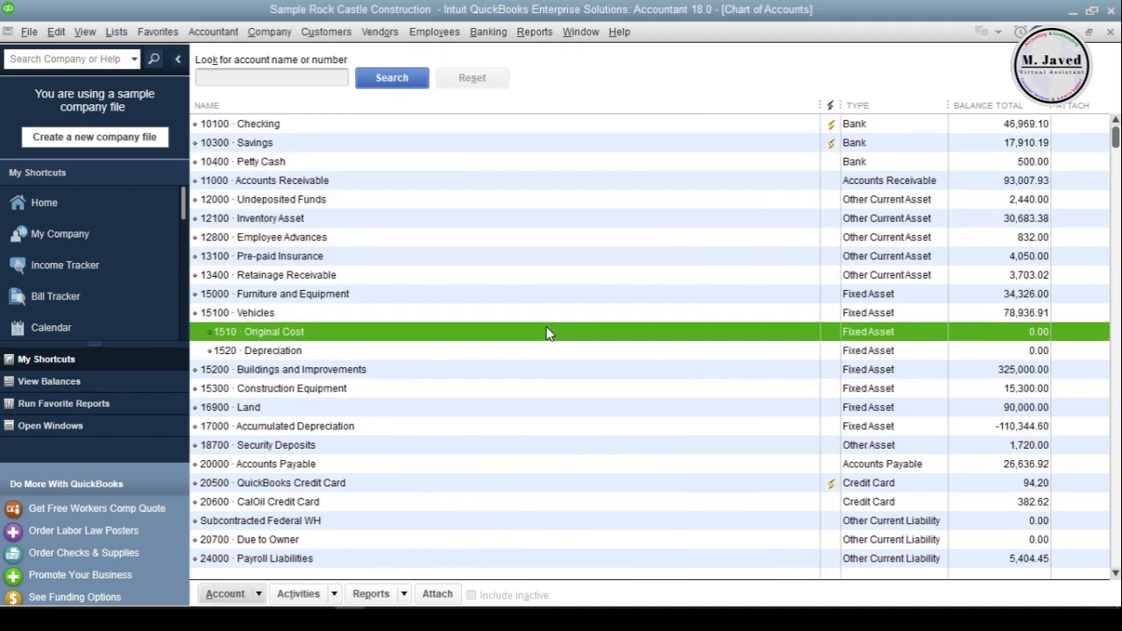
left_click(545, 296)
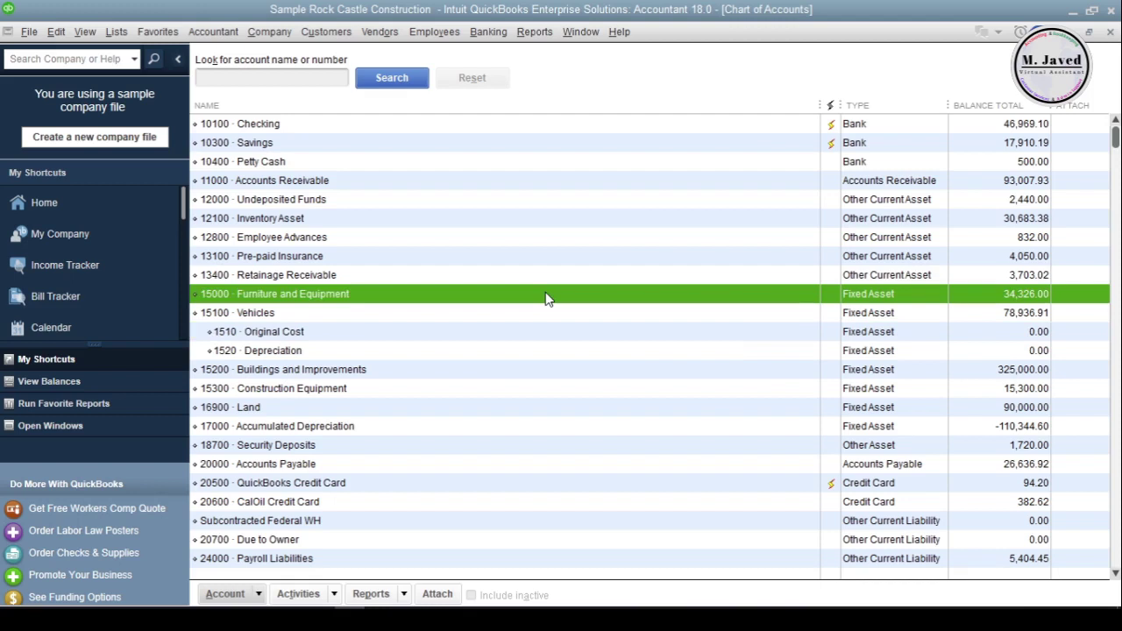